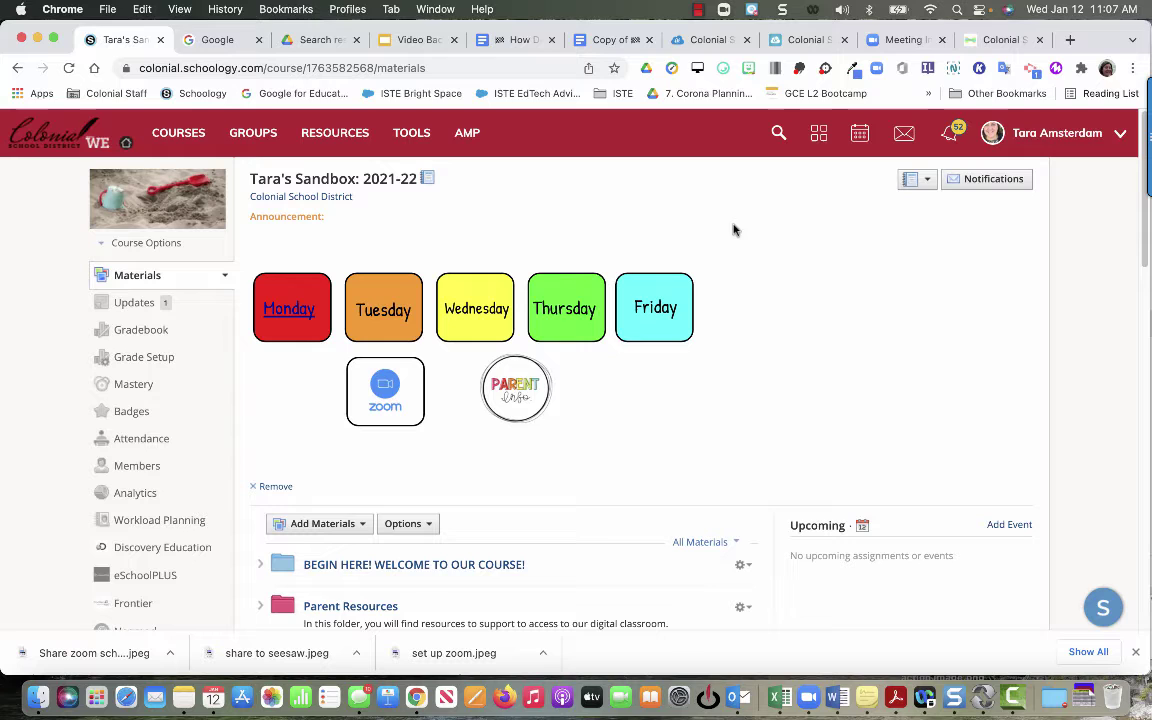
Switch to the Zoom web portal and sign in from the Colonial School District landing page to reach the meetings list.
click(900, 40)
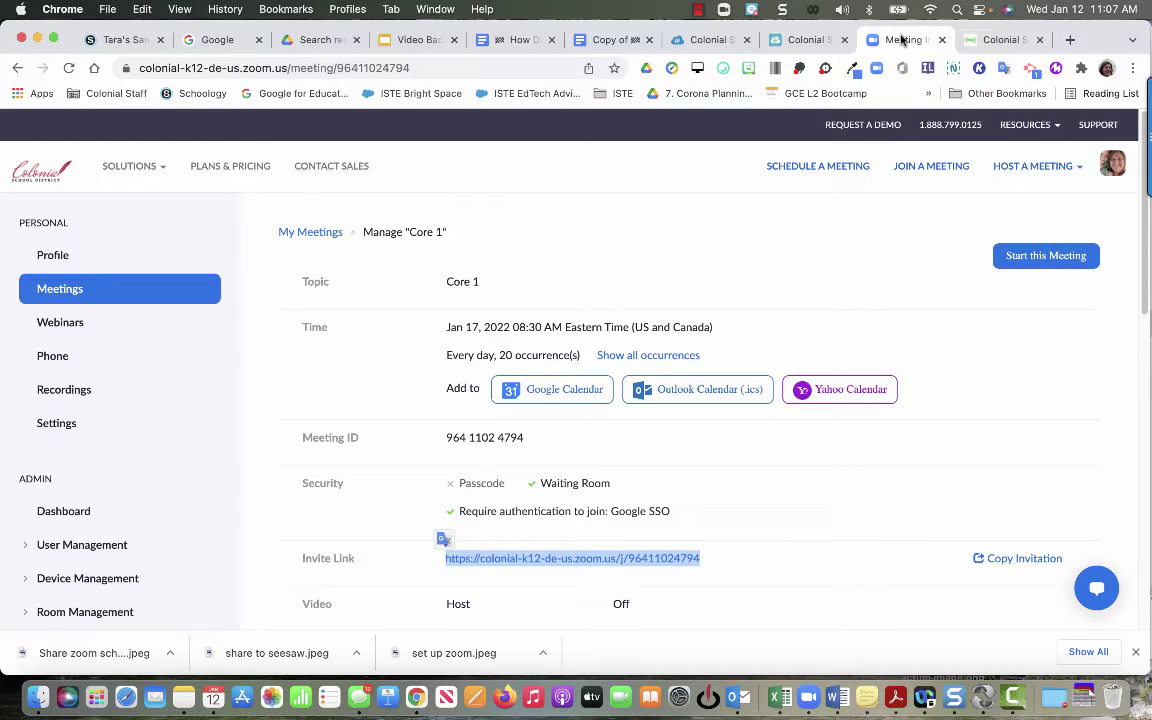
click(865, 487)
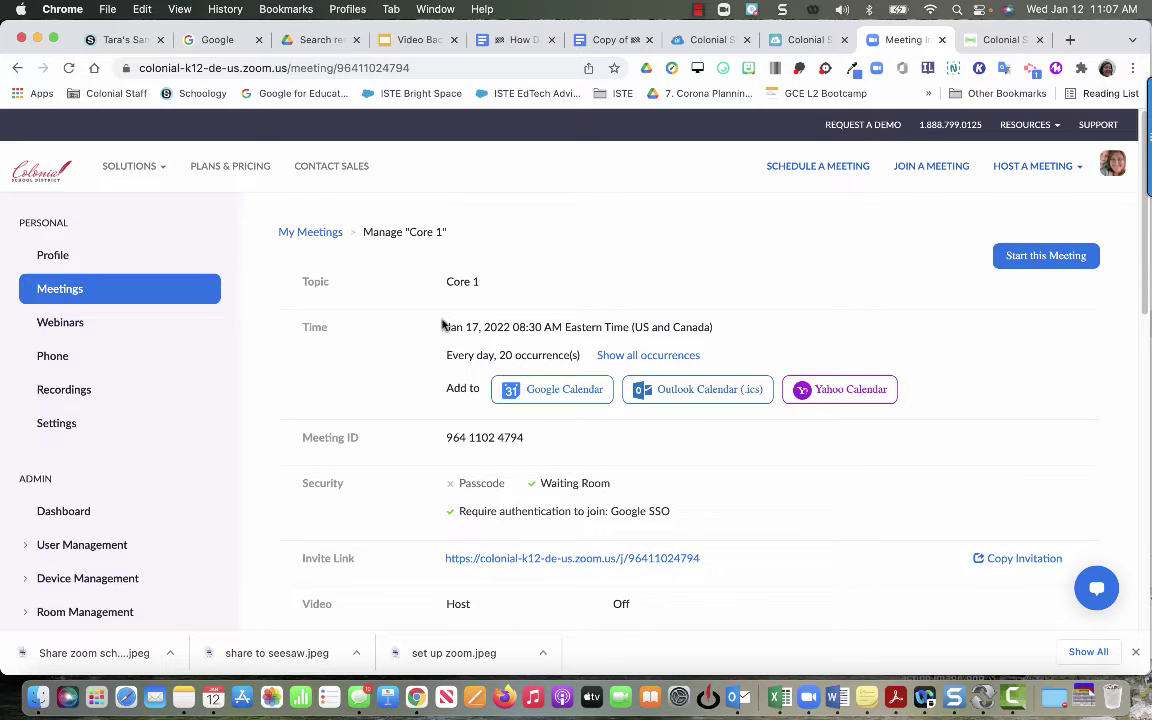
click(38, 172)
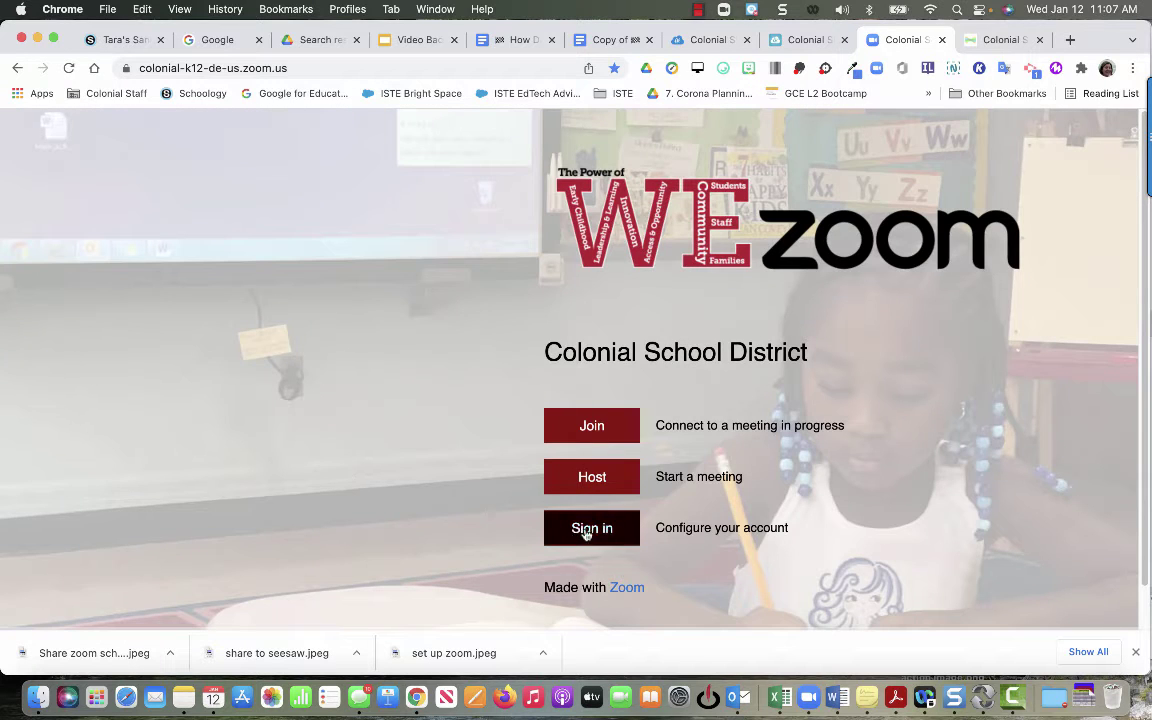
click(592, 532)
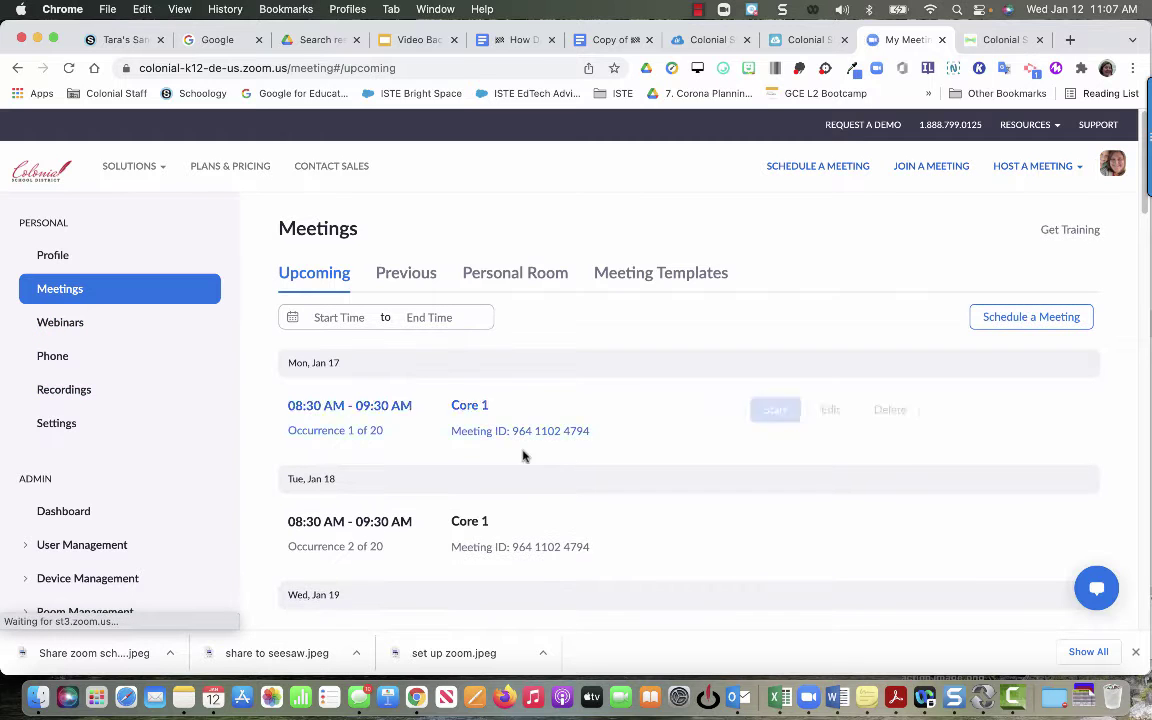
Open the Mon, Jan 17 occurrence of the Core 1 meeting and copy its invite link.
scroll(411, 440, down, 3)
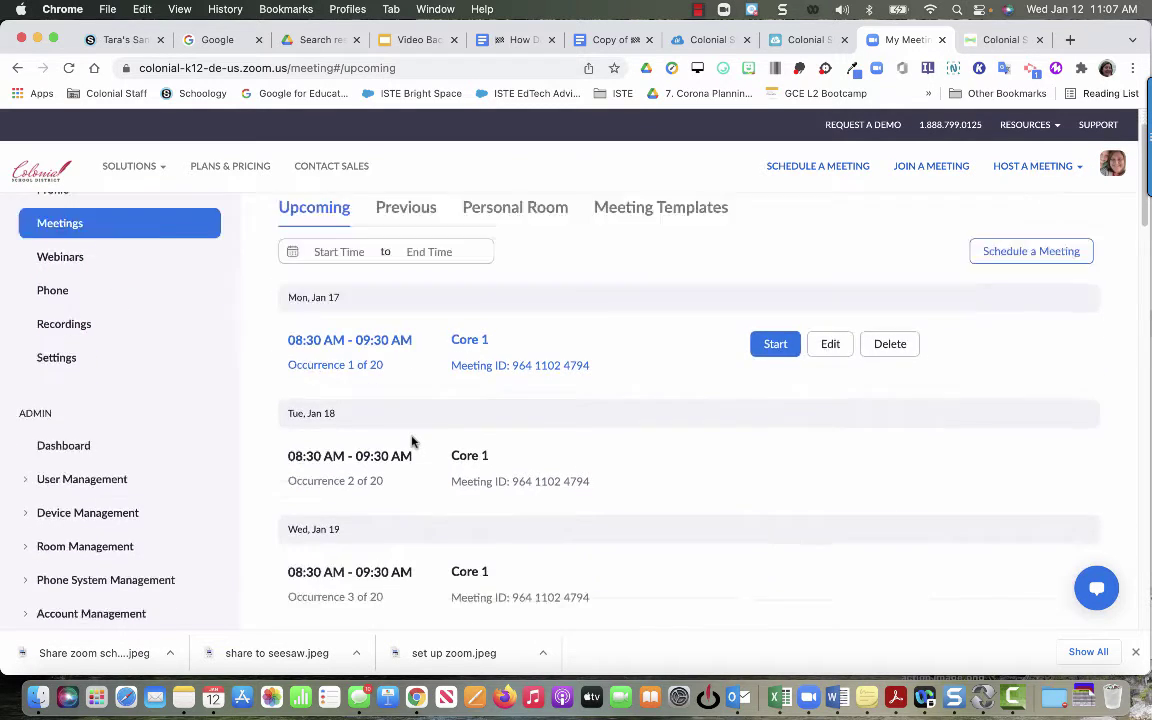
scroll(411, 440, up, 2)
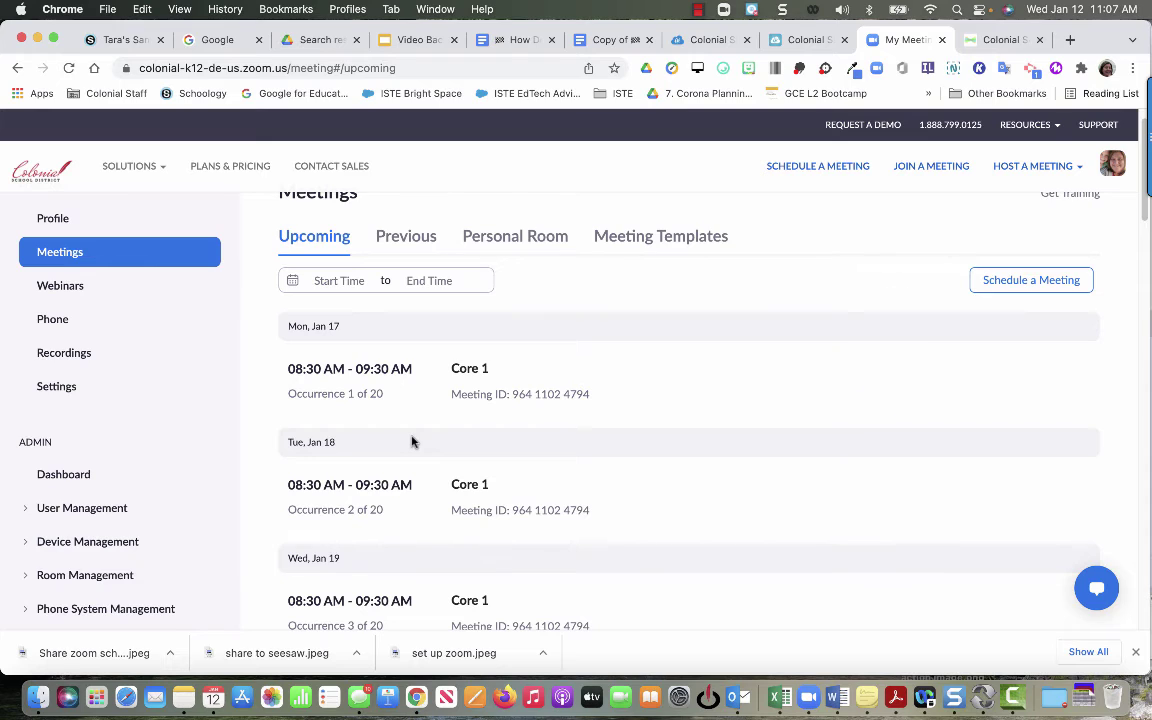
mouse_move(494, 390)
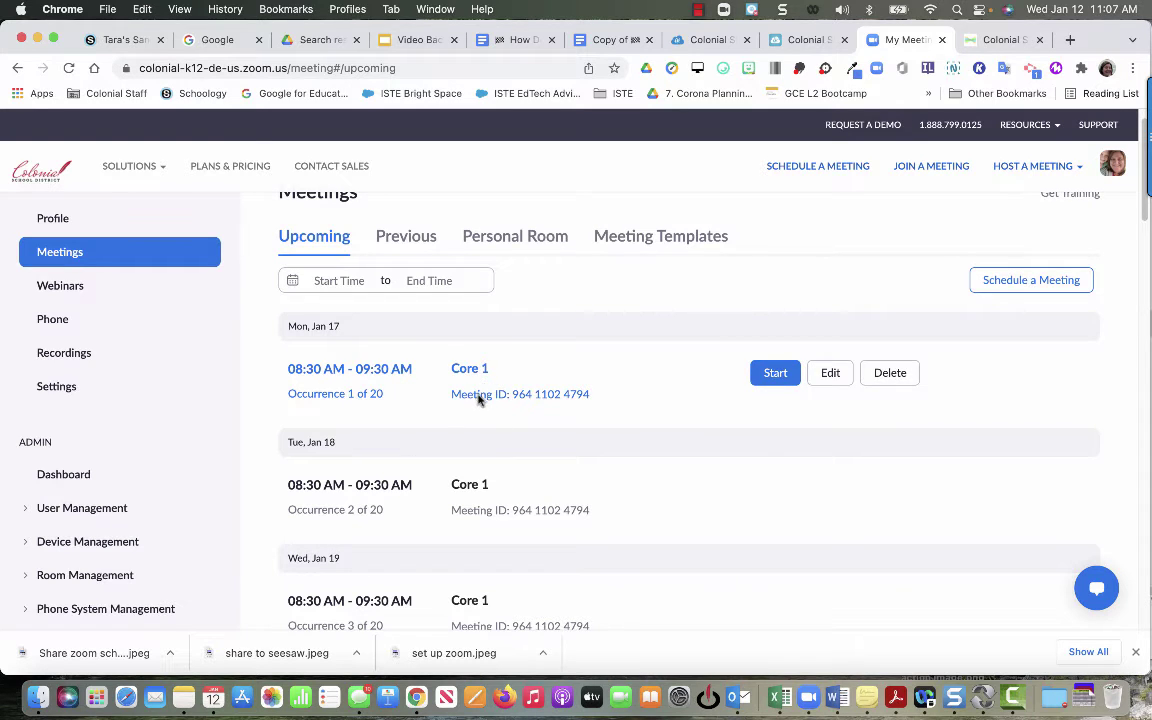
click(476, 372)
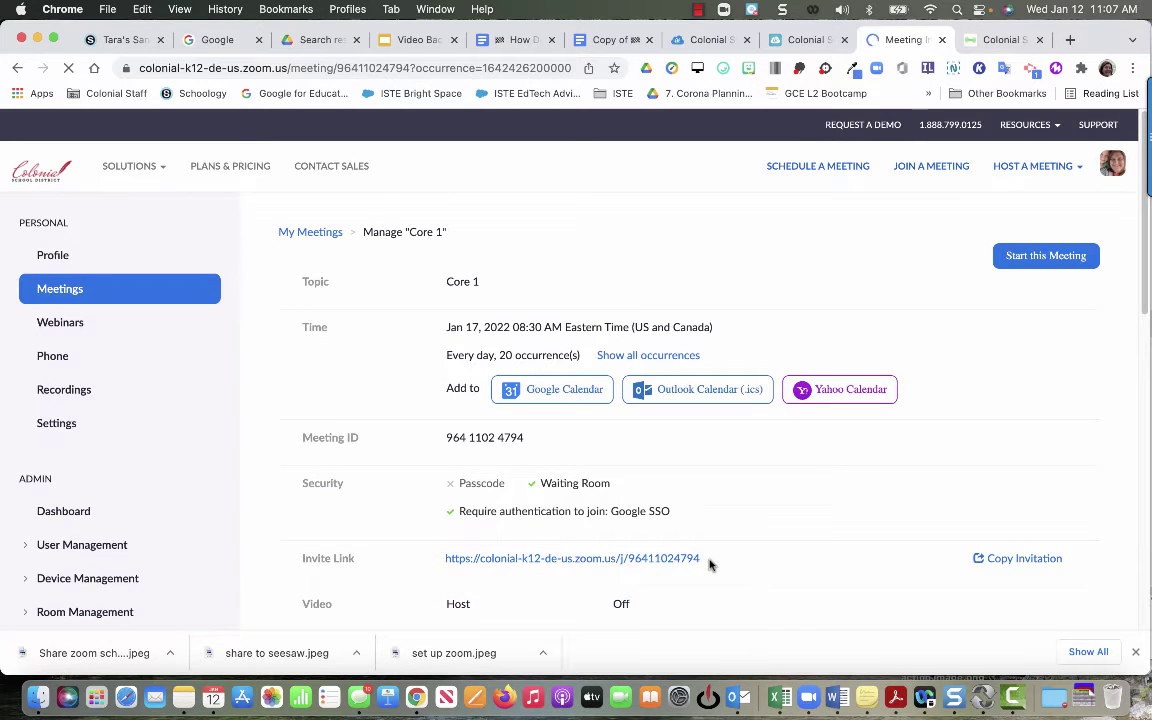
drag(702, 558, 446, 556)
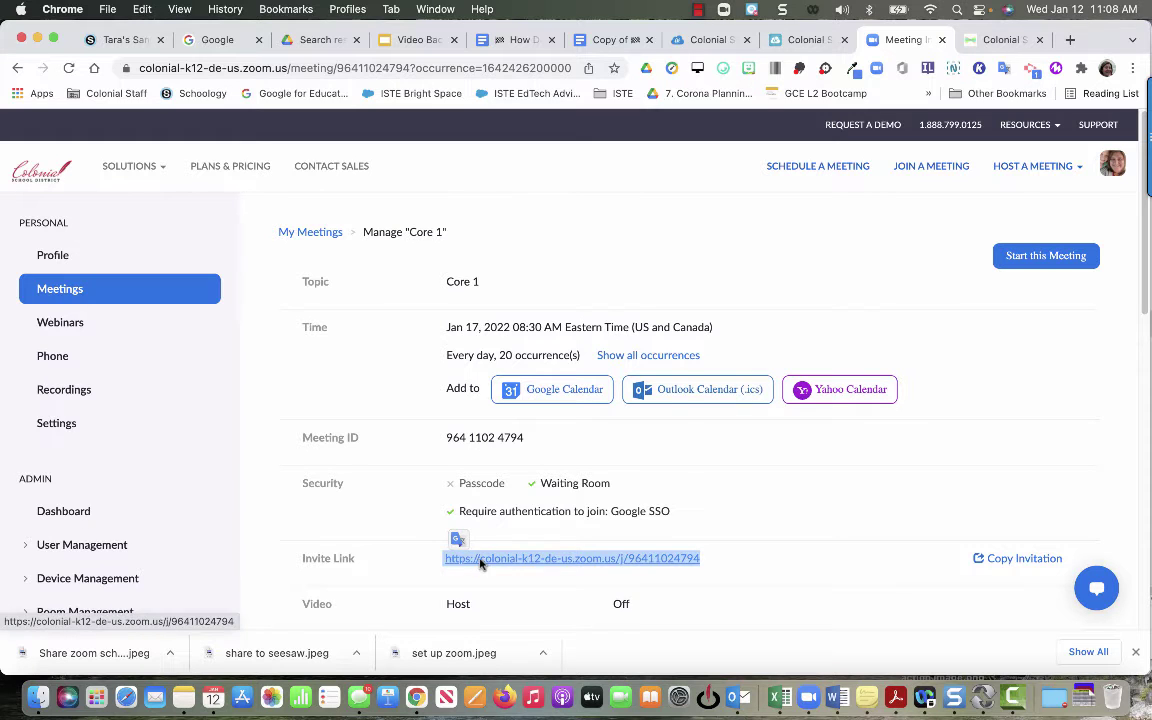
right_click(483, 560)
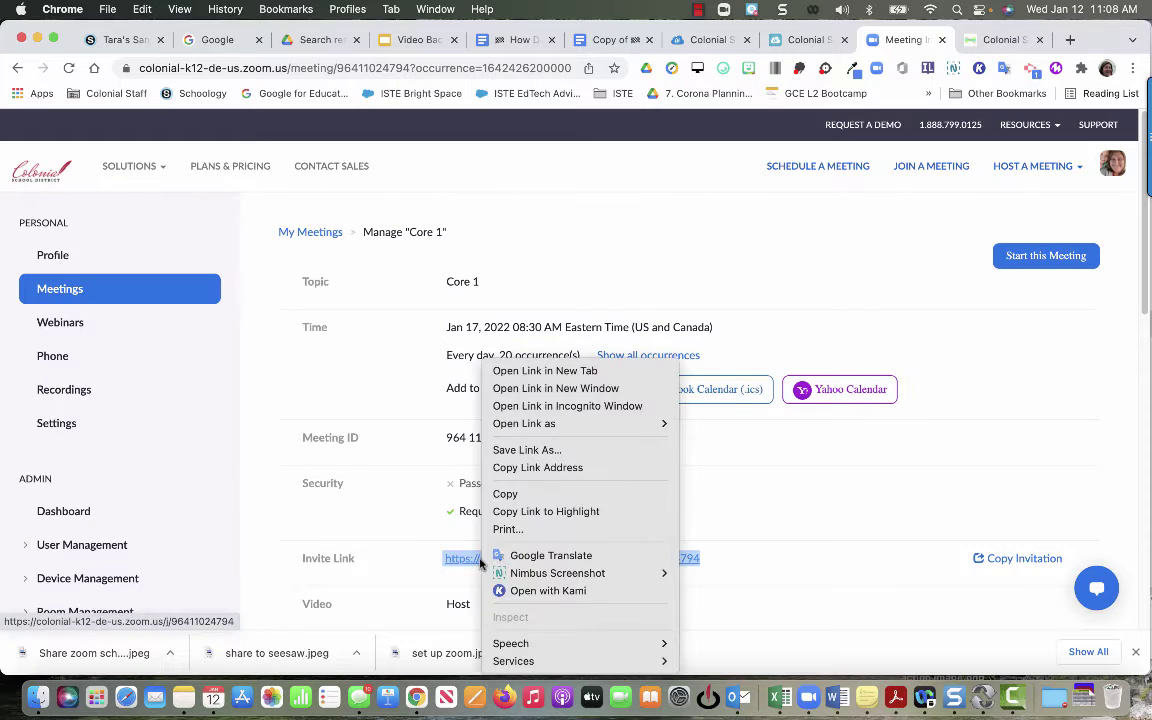
click(507, 494)
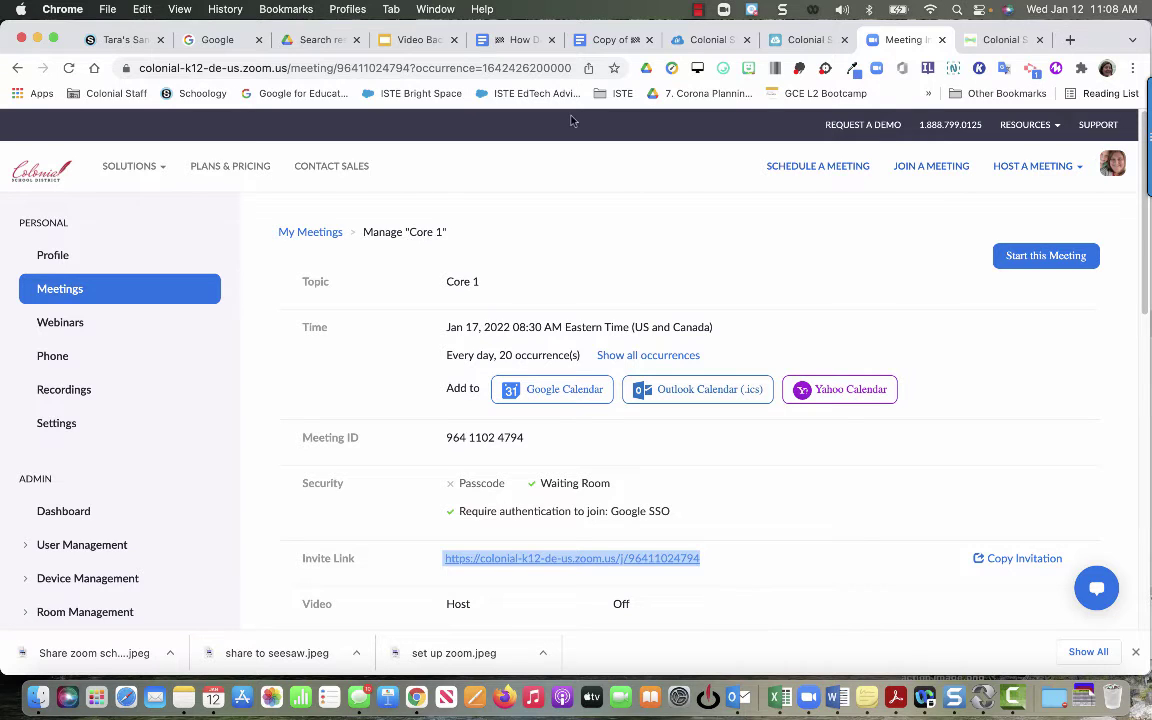
Switch to the Schoology sandbox course and start a new link material using the copied Zoom meeting URL.
click(125, 40)
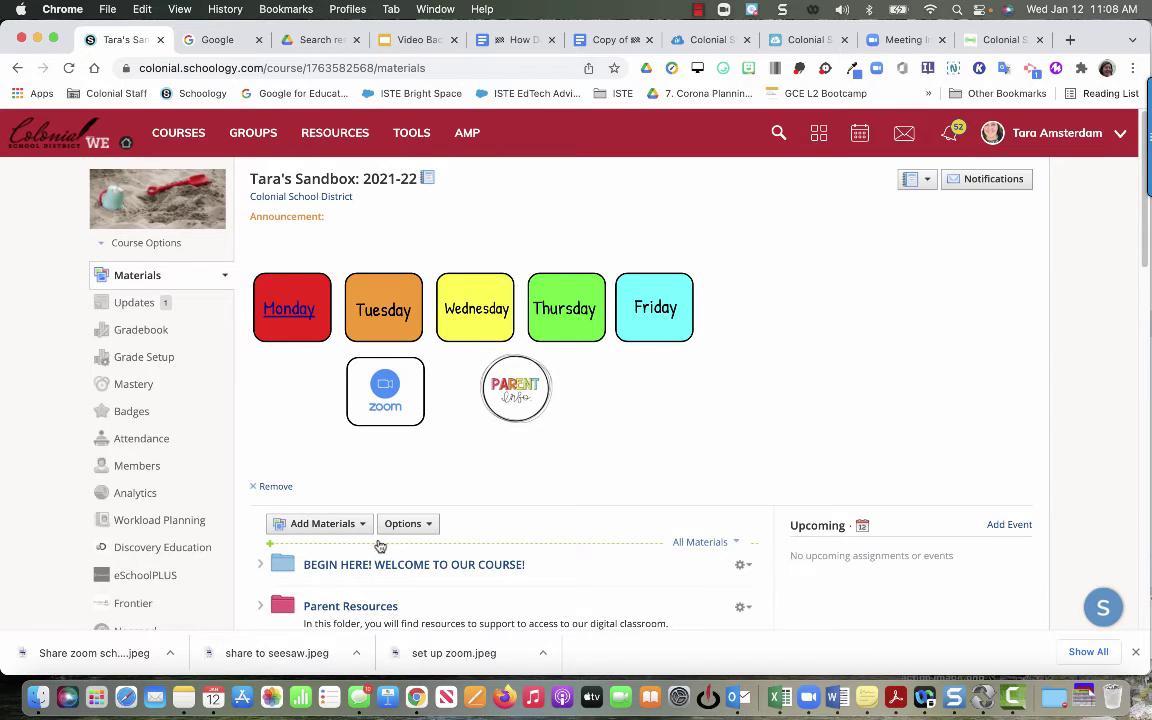
scroll(378, 545, down, 2)
scroll(379, 546, down, 3)
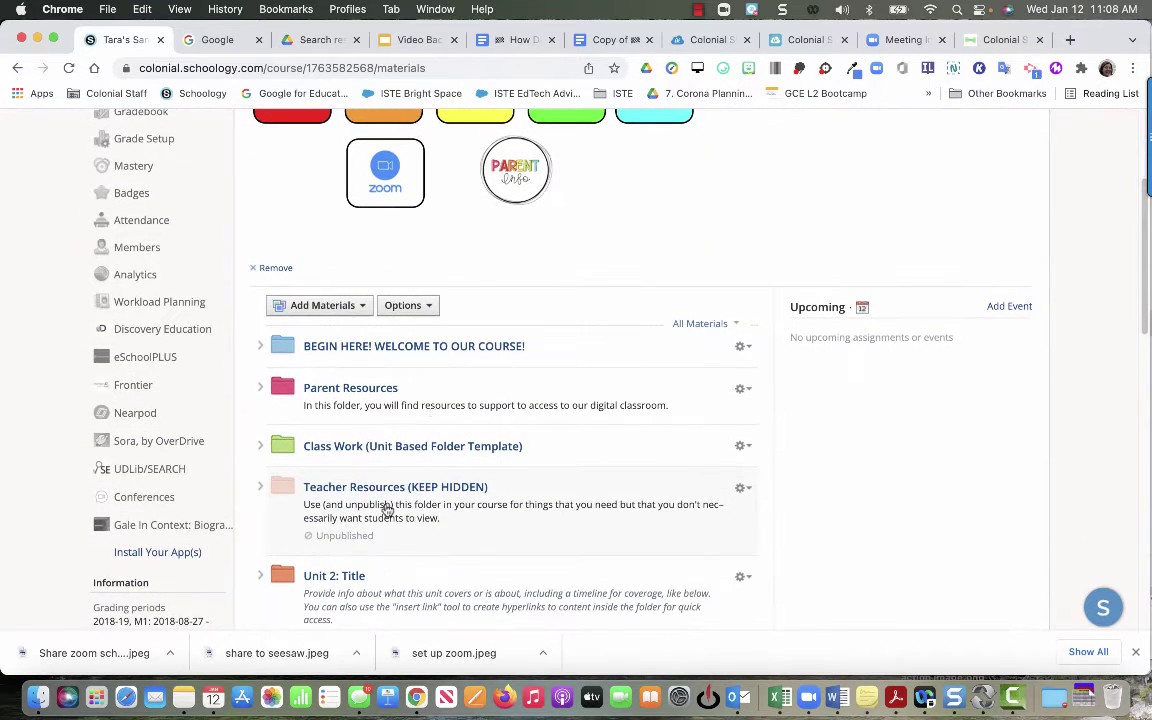
click(459, 329)
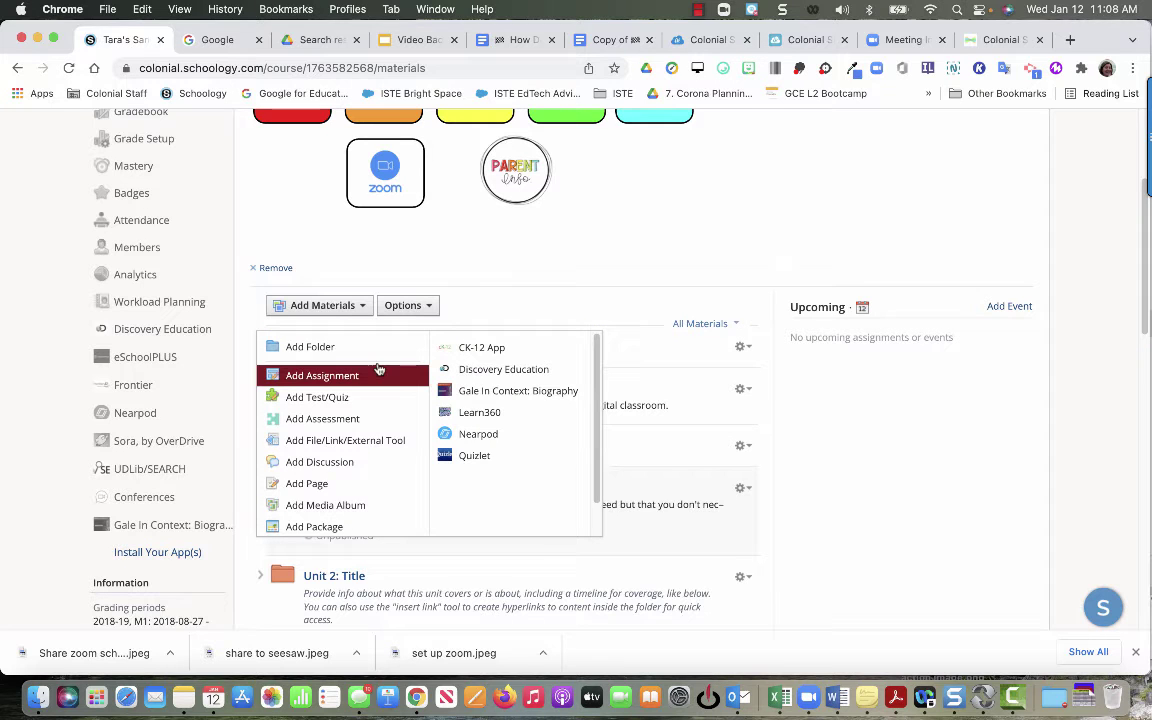
click(365, 446)
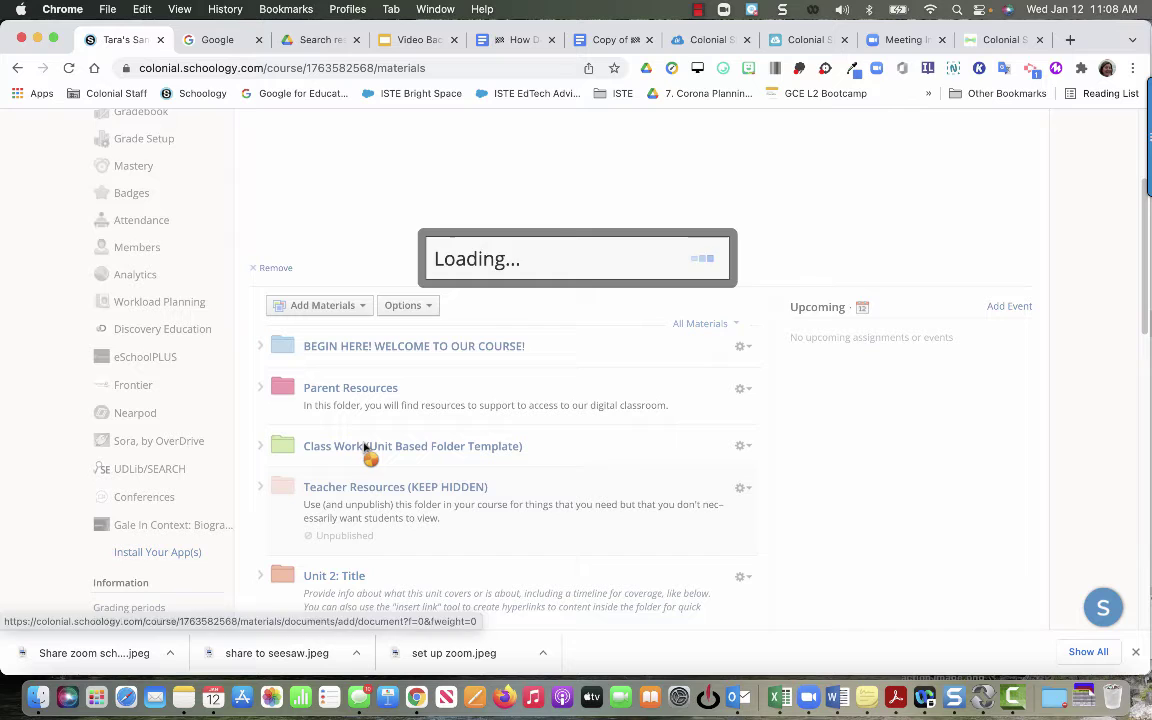
click(578, 282)
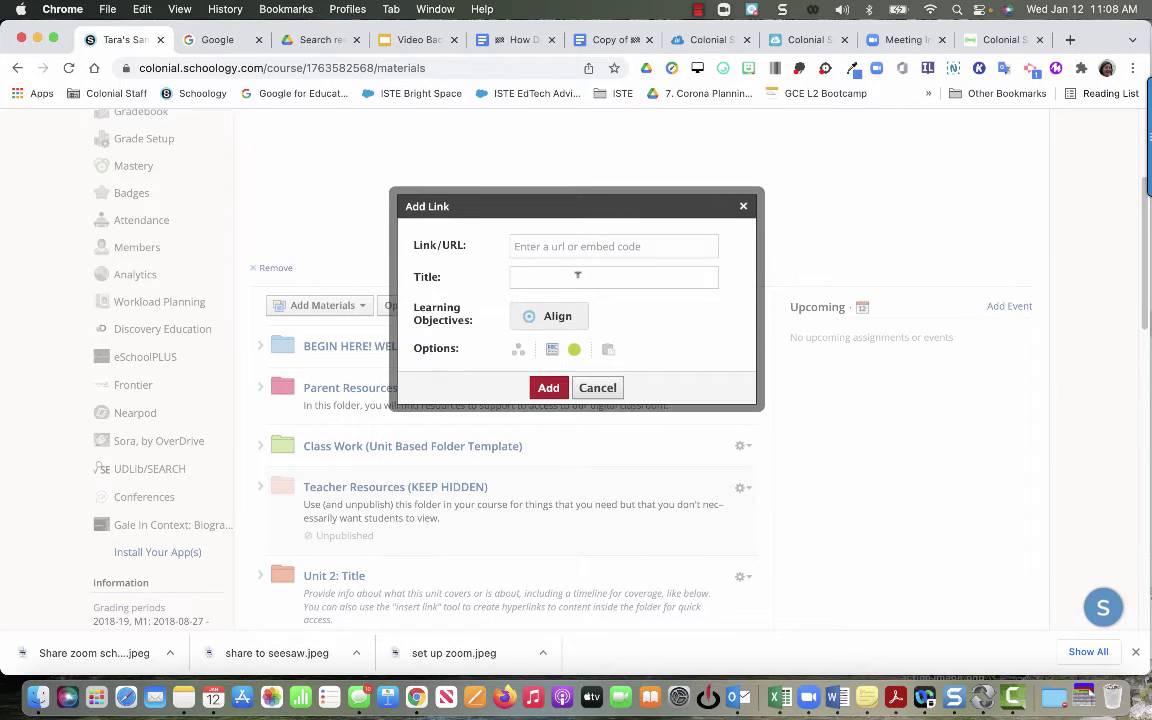
click(546, 245)
key(super+v)
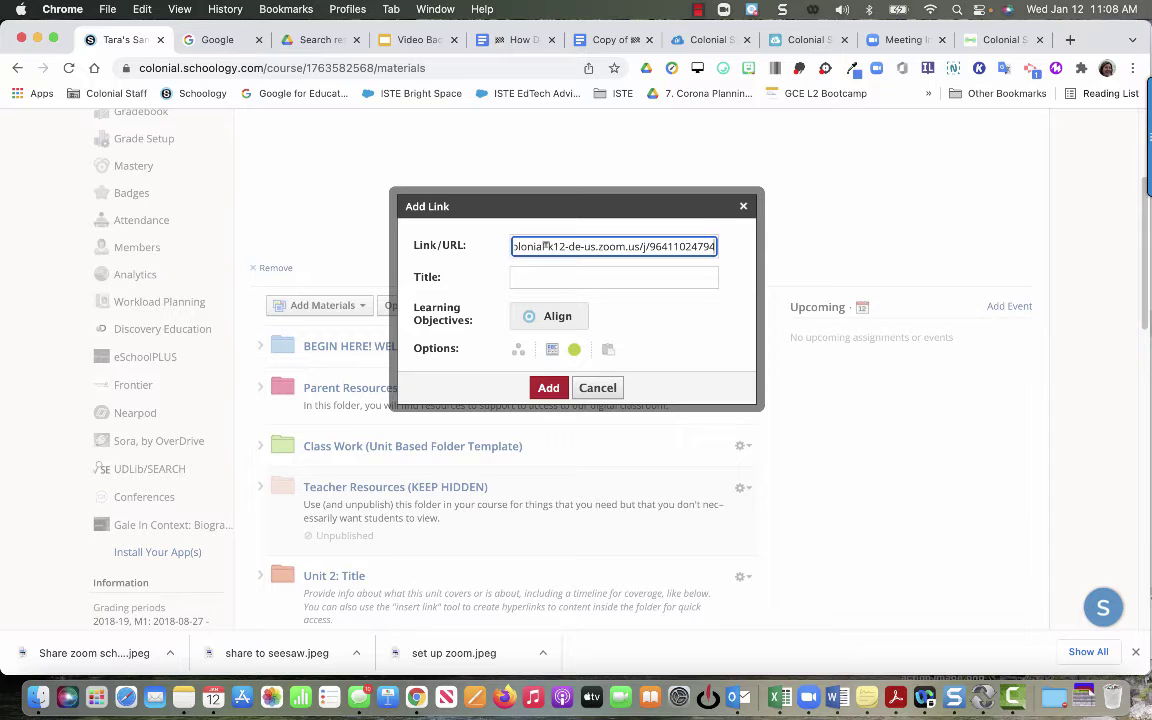
Title the link "Click Here to access Zoom", toggle its Display in Schoology option, and try to add it.
click(549, 276)
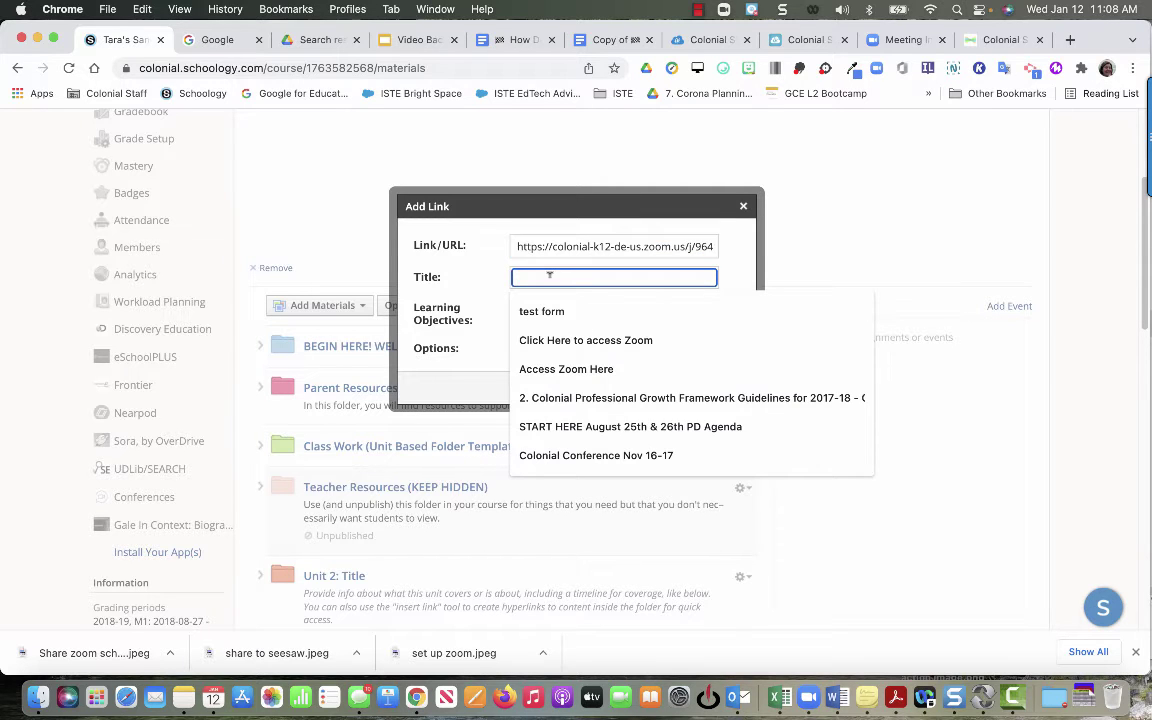
text(Ckl)
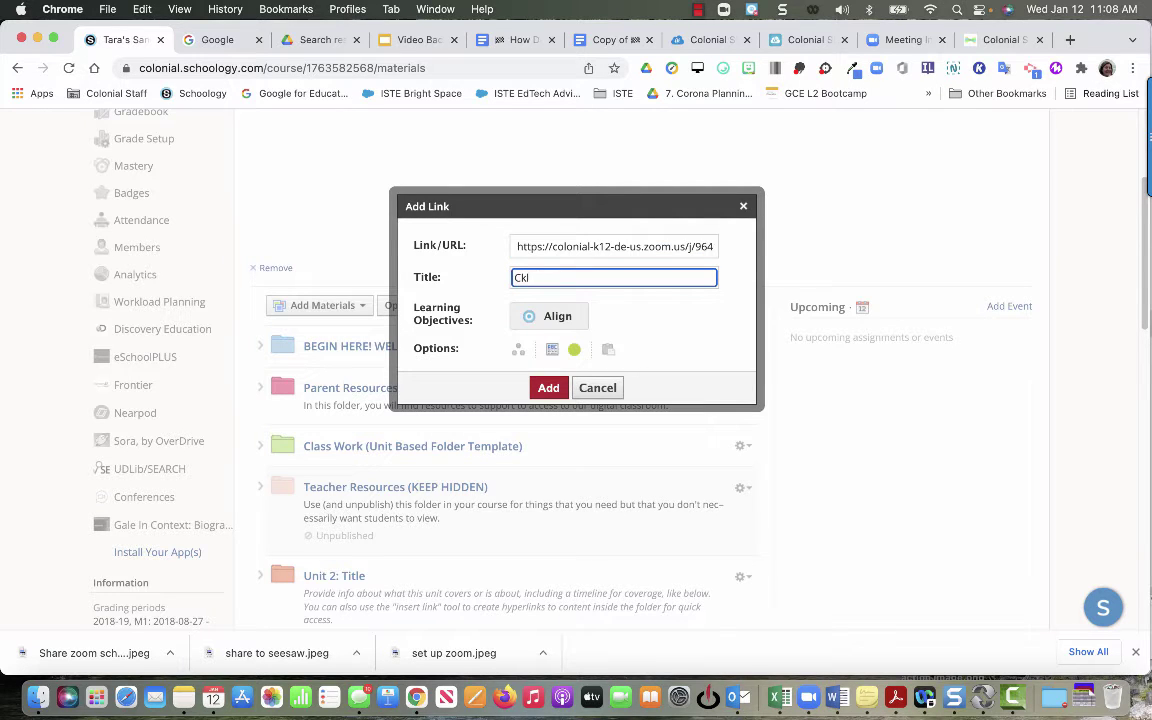
key(BackSpace)
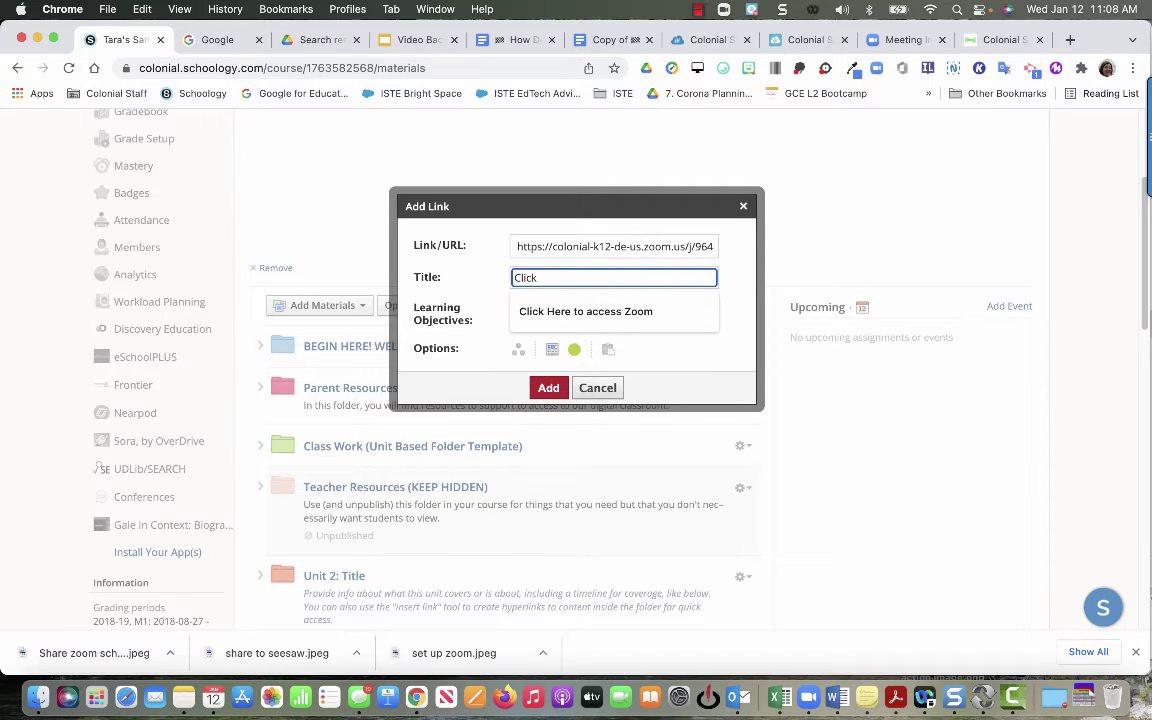
click(580, 312)
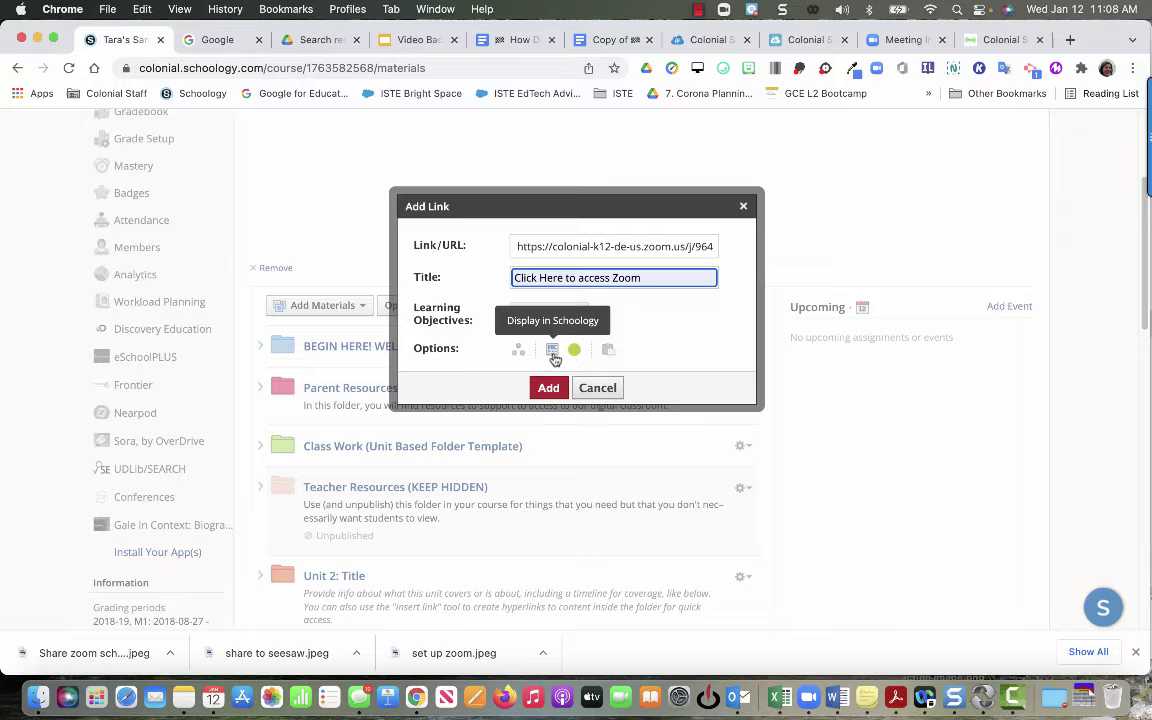
click(554, 355)
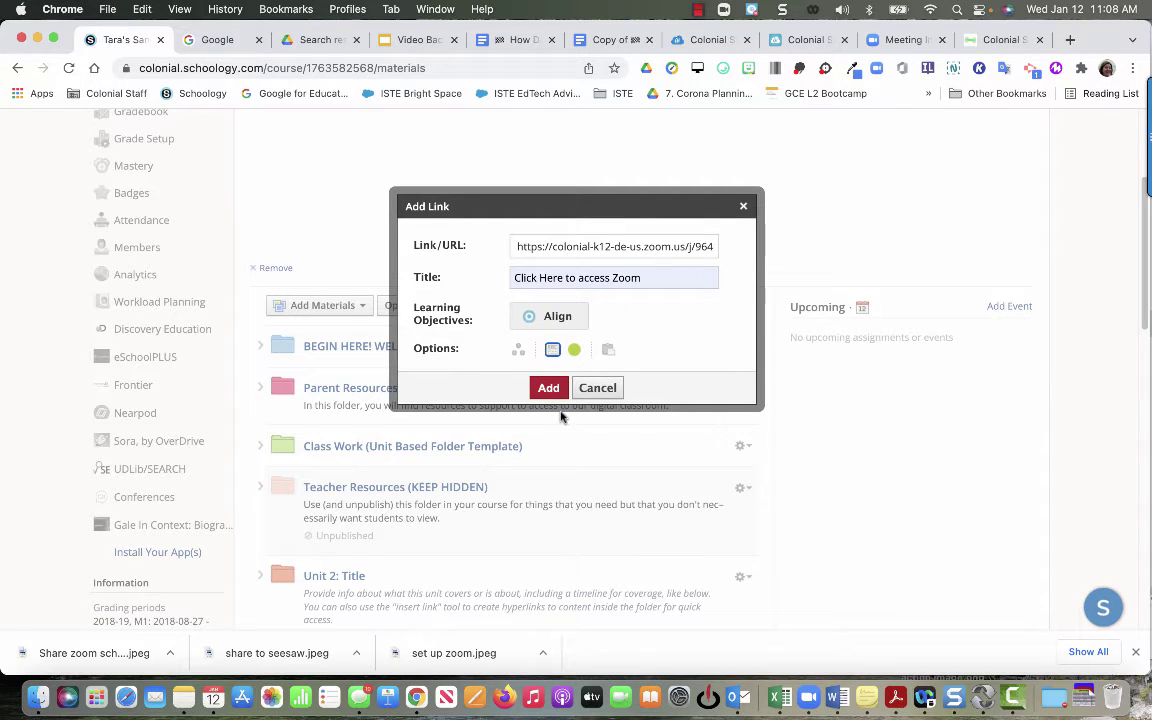
click(548, 388)
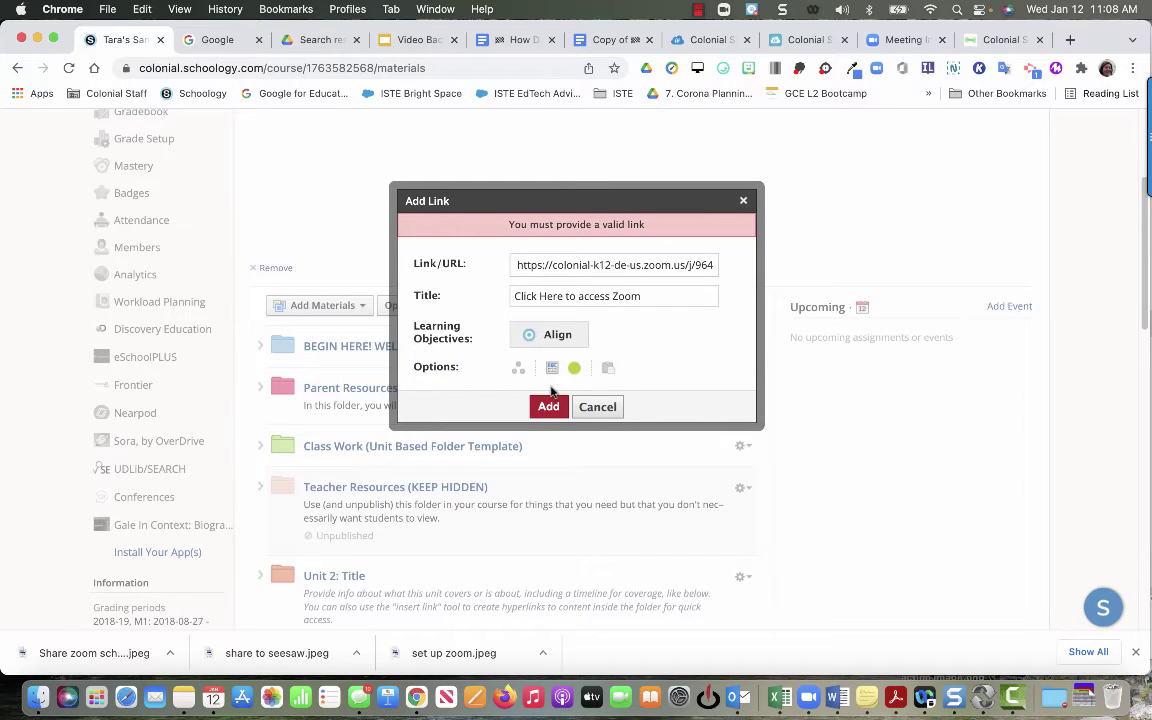
Remove the leading space from the link's URL and add the link to the course materials.
click(517, 264)
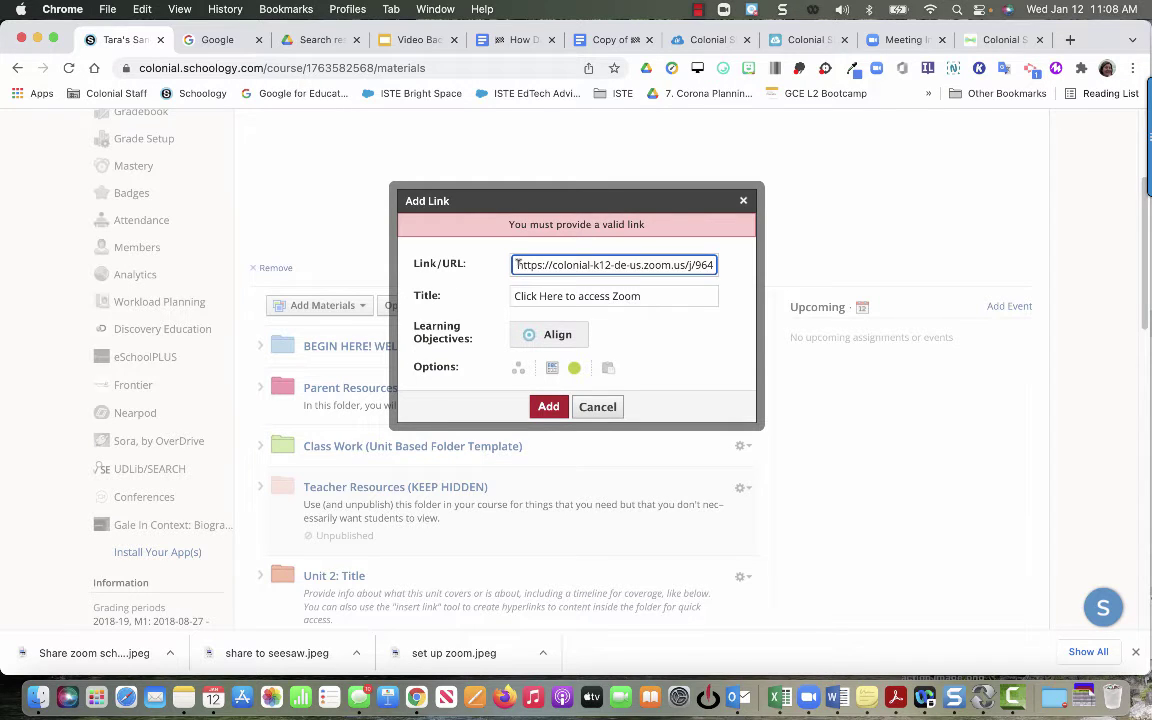
key(Delete)
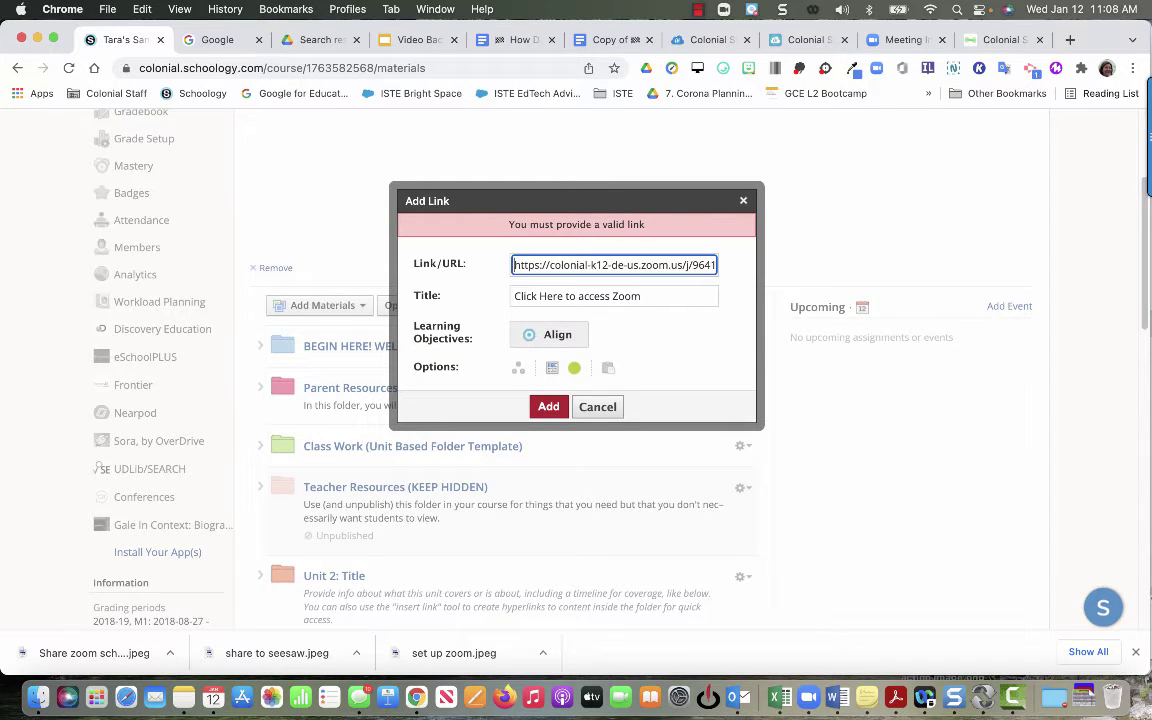
click(549, 407)
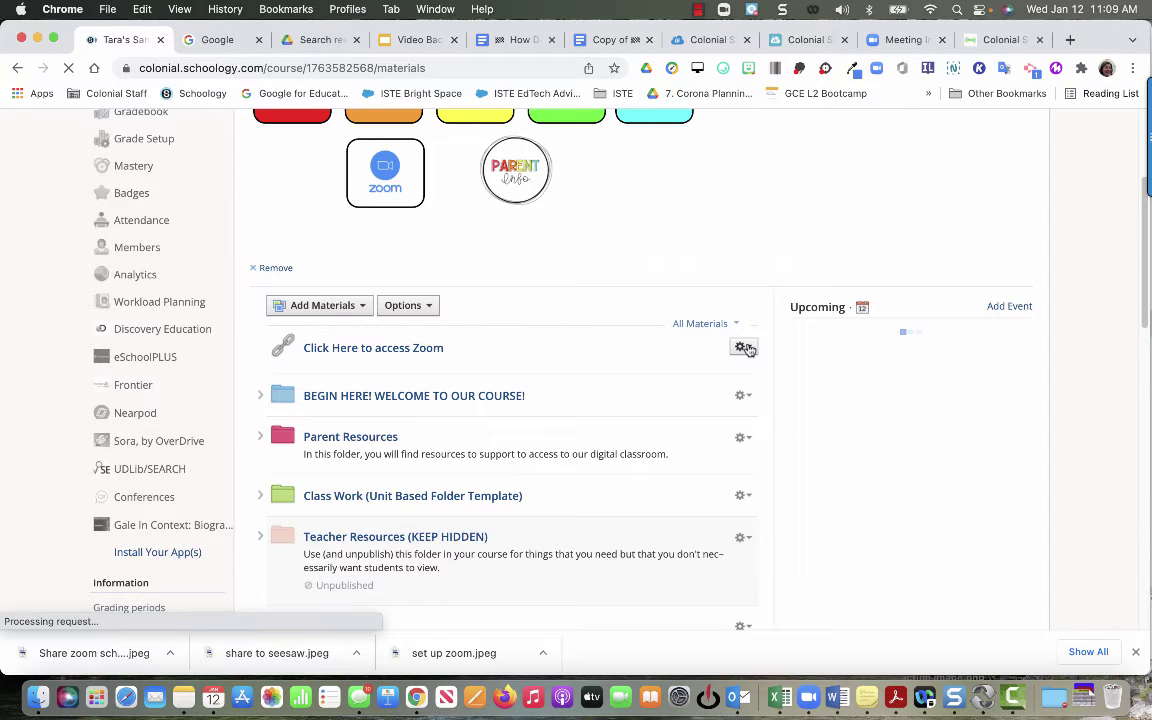
Open the "Click Here to access Zoom" link for editing and save it.
click(747, 349)
click(760, 373)
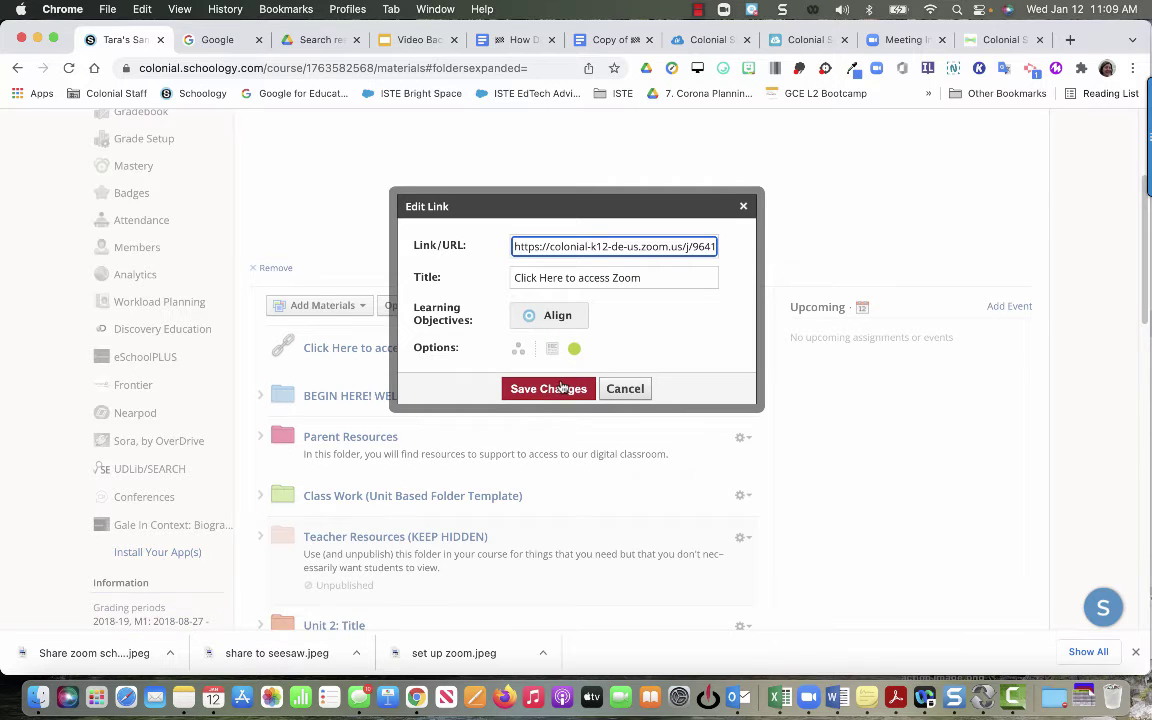
click(552, 390)
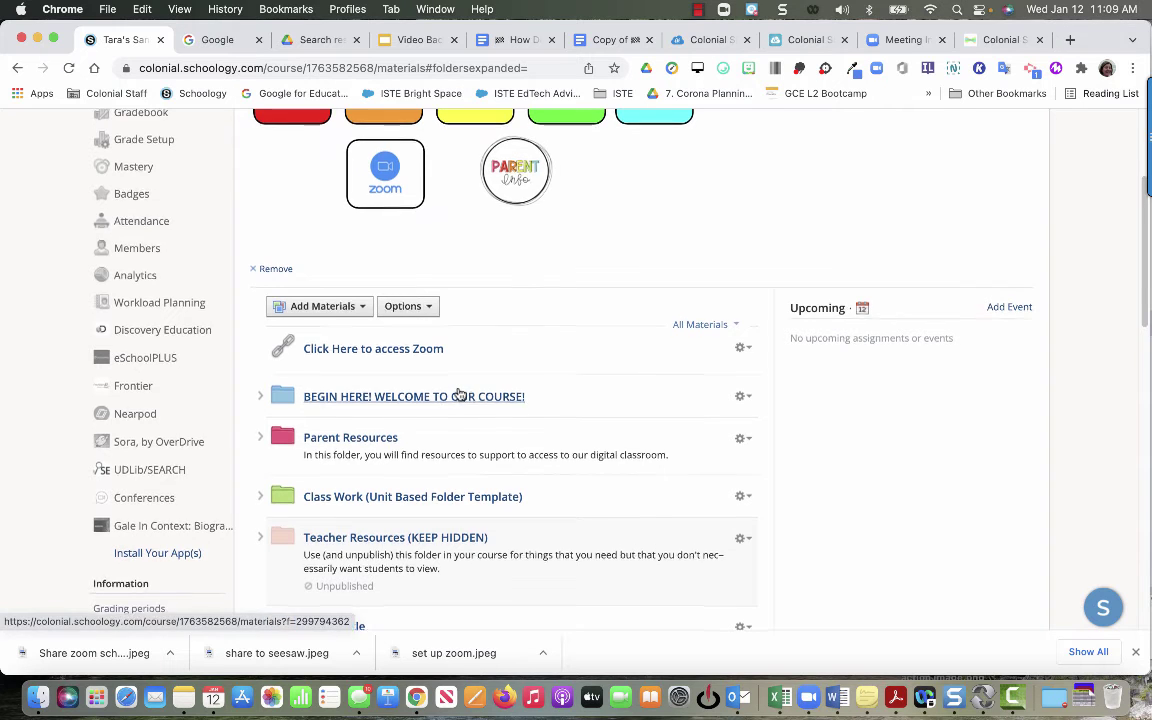
View the course's Updates page and return to the Materials page.
scroll(458, 360, up, 2)
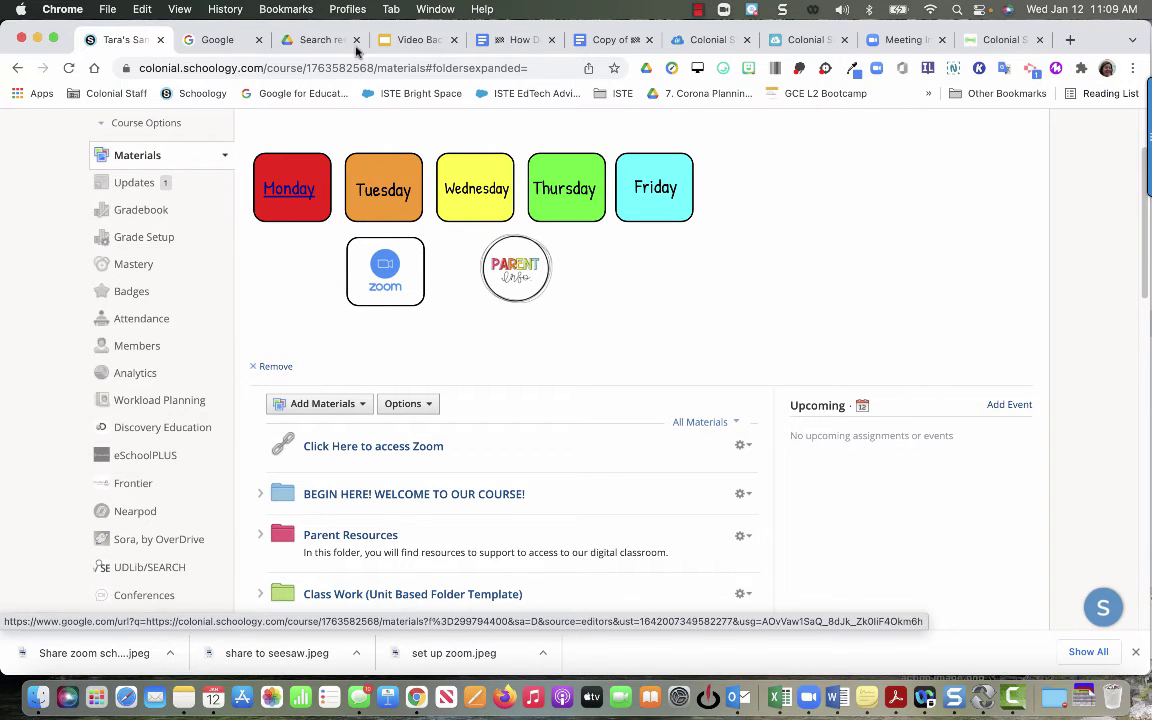
click(134, 183)
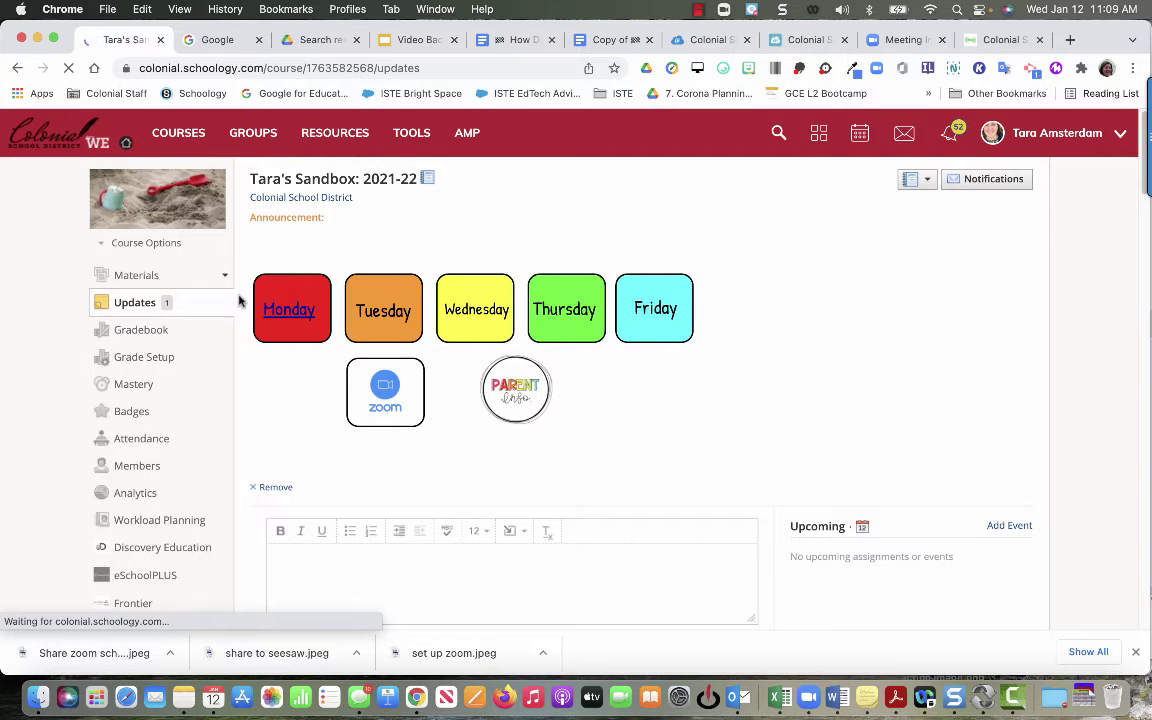
click(155, 286)
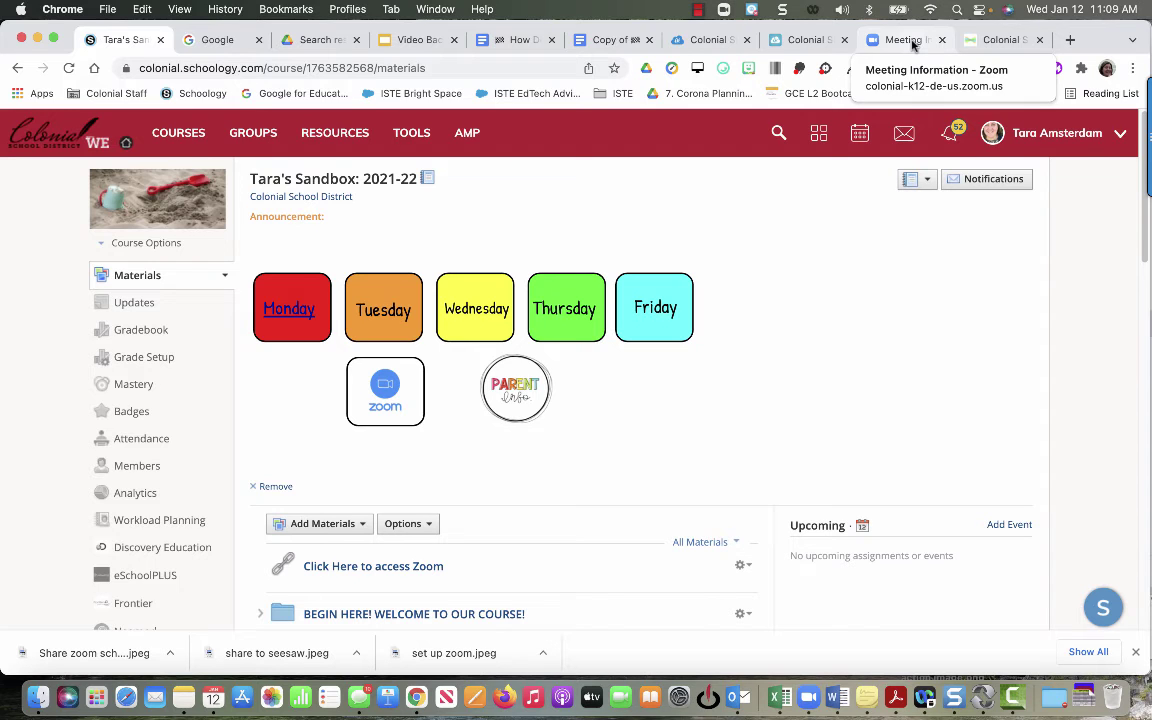
Switch to the Zoom portal, view the Personal Room details under Meetings, and copy the room's invite link.
click(905, 40)
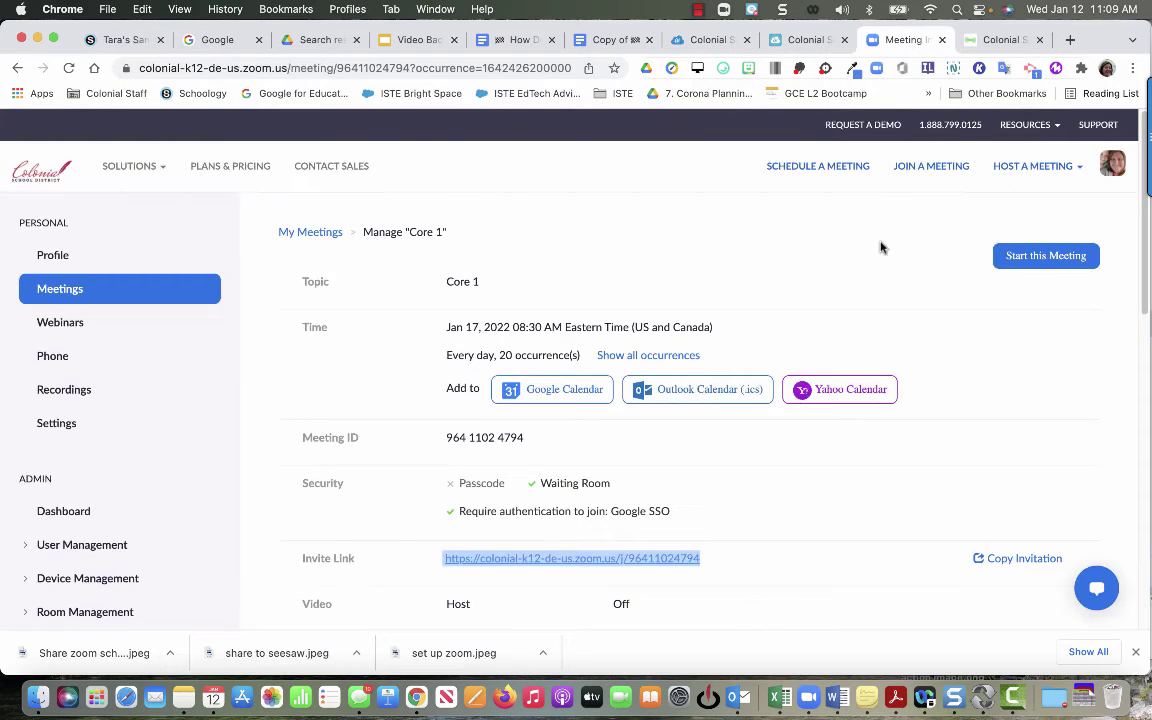
click(44, 290)
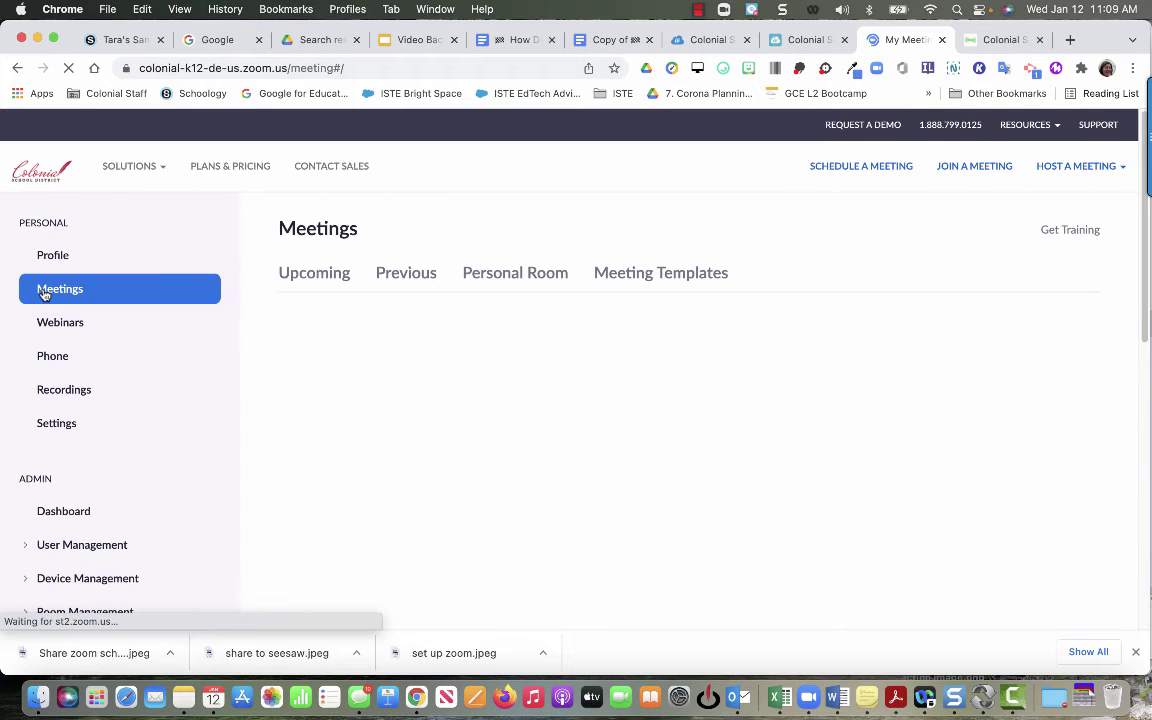
click(505, 284)
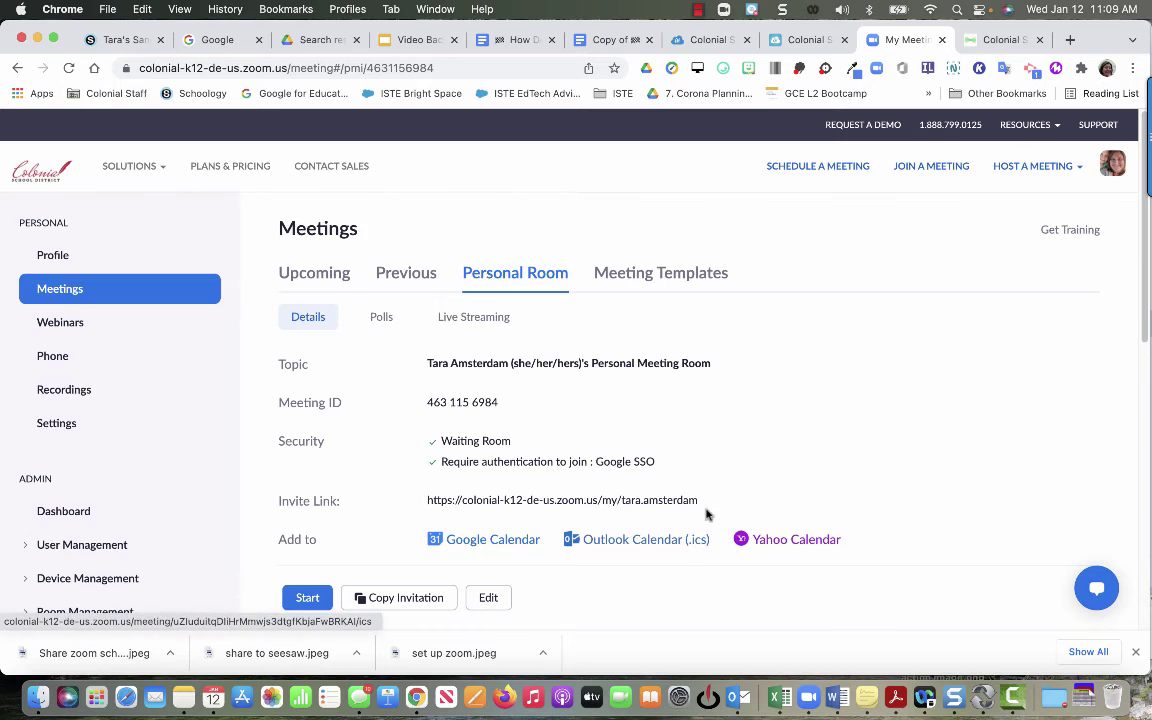
drag(699, 501, 427, 499)
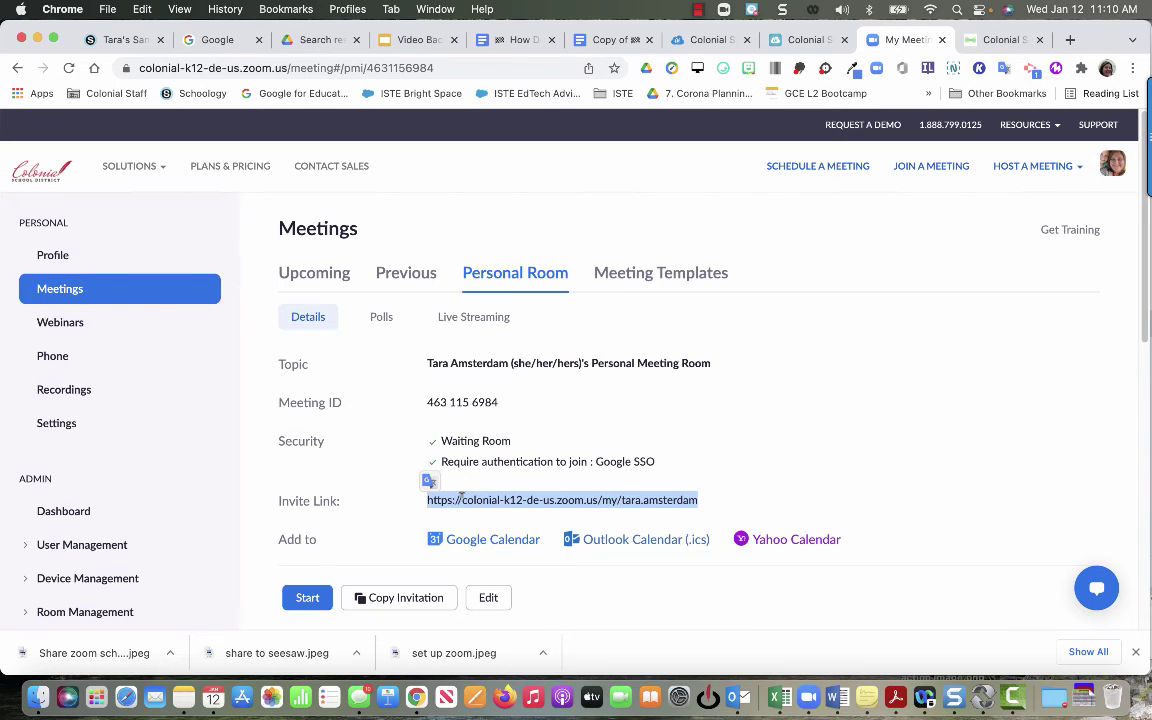
right_click(461, 495)
click(479, 491)
Switch to the Schoology course and start a new link material using the copied Personal Room invite link as its URL.
click(124, 40)
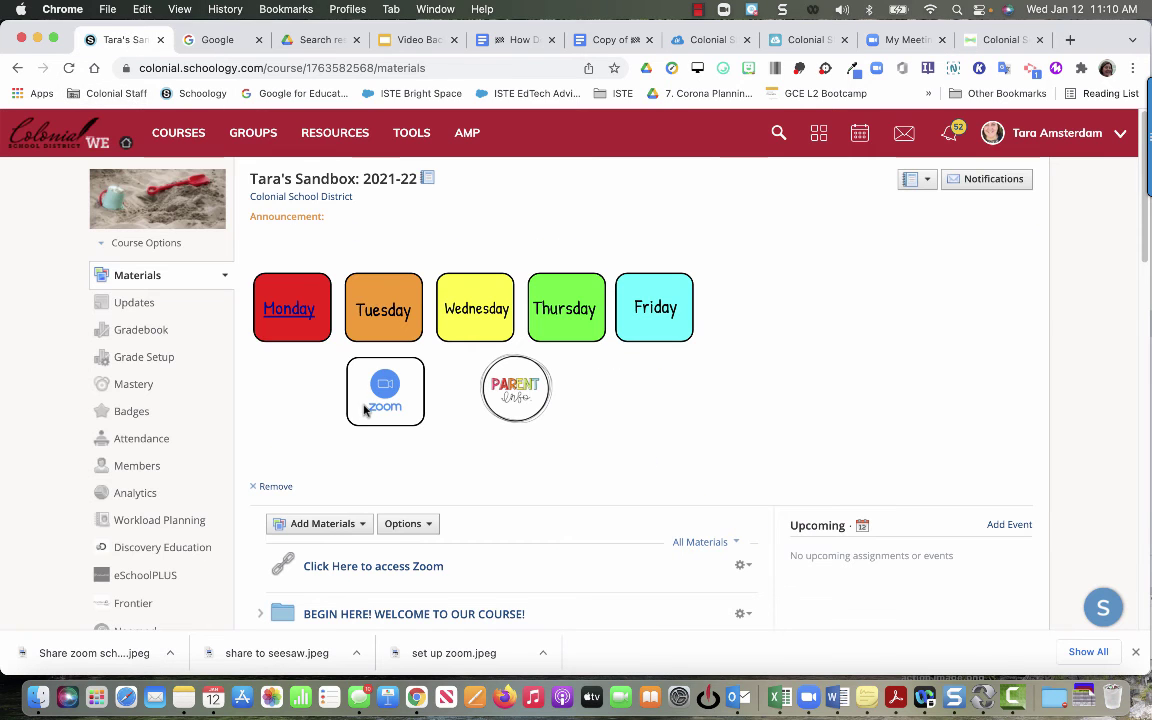
click(327, 527)
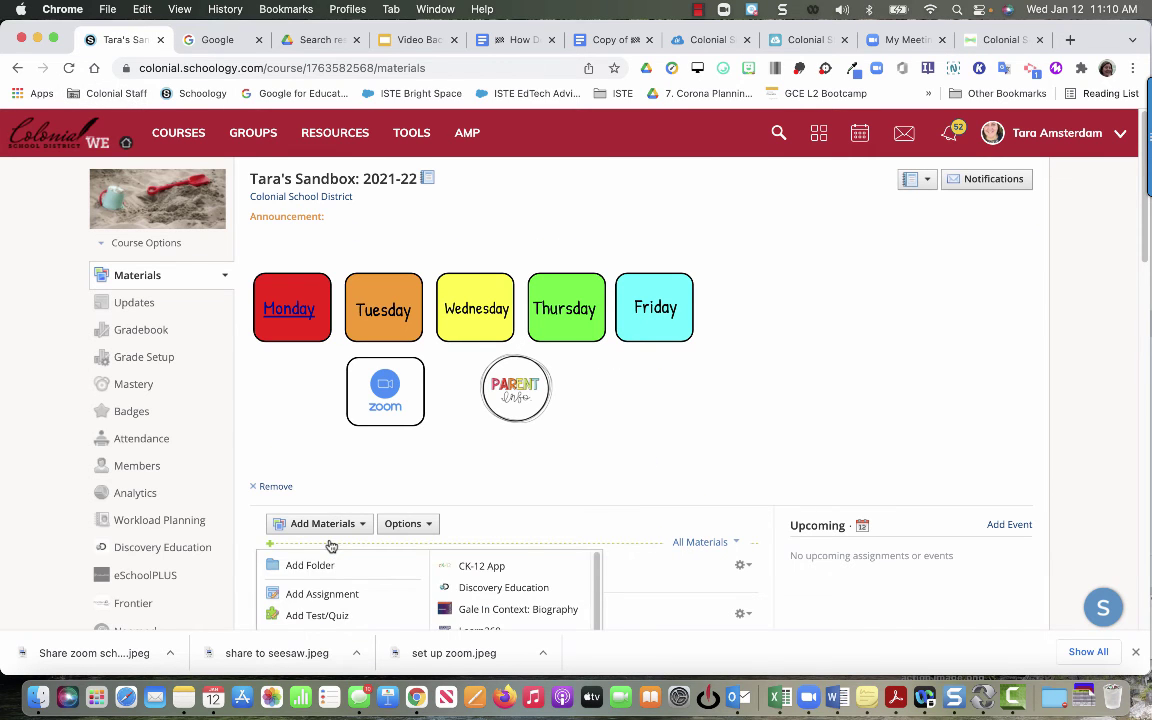
scroll(329, 558, down, 2)
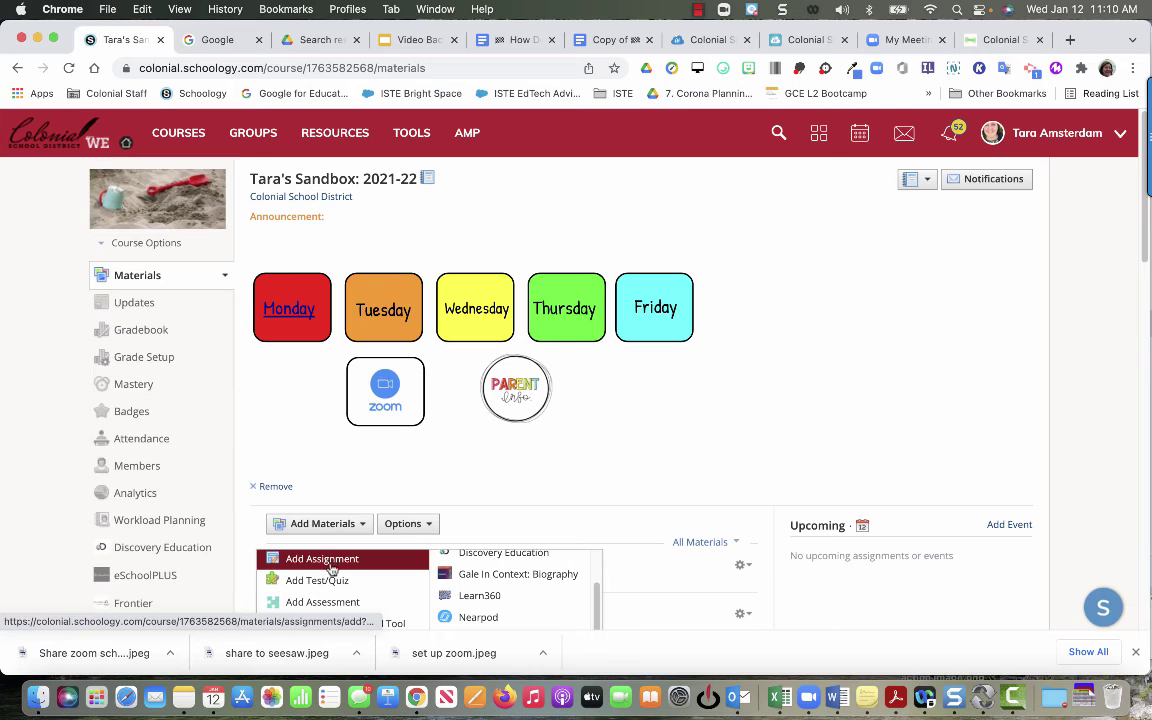
scroll(332, 581, down, 1)
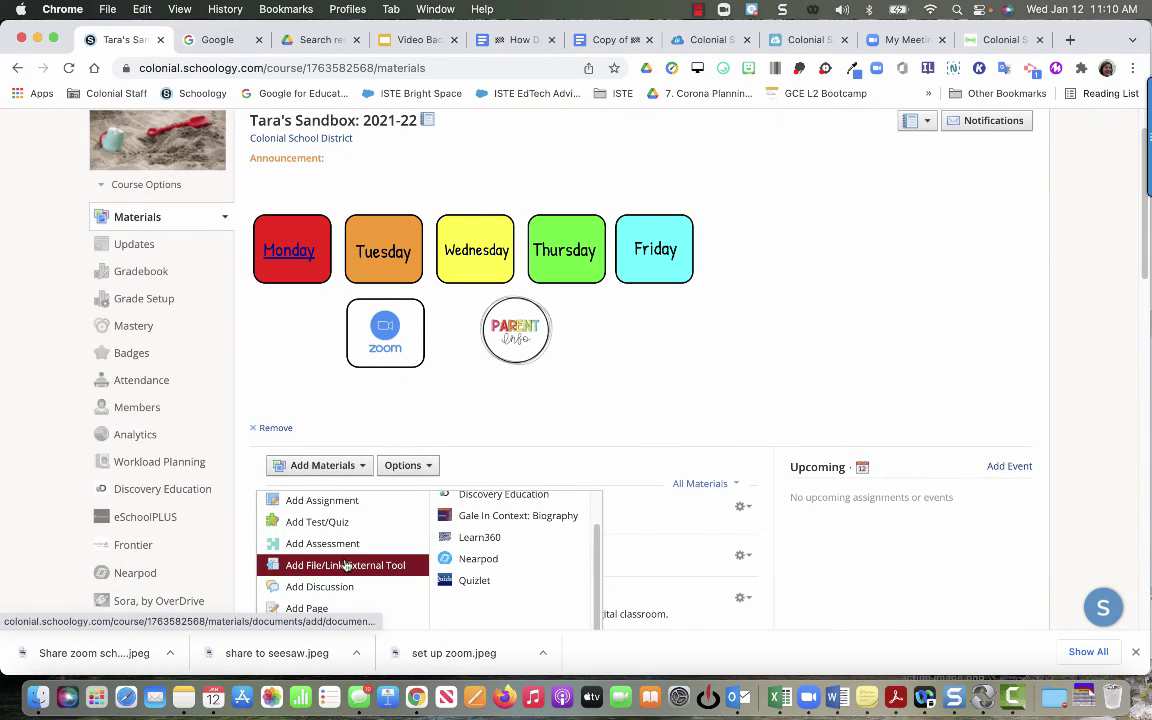
click(345, 565)
click(535, 277)
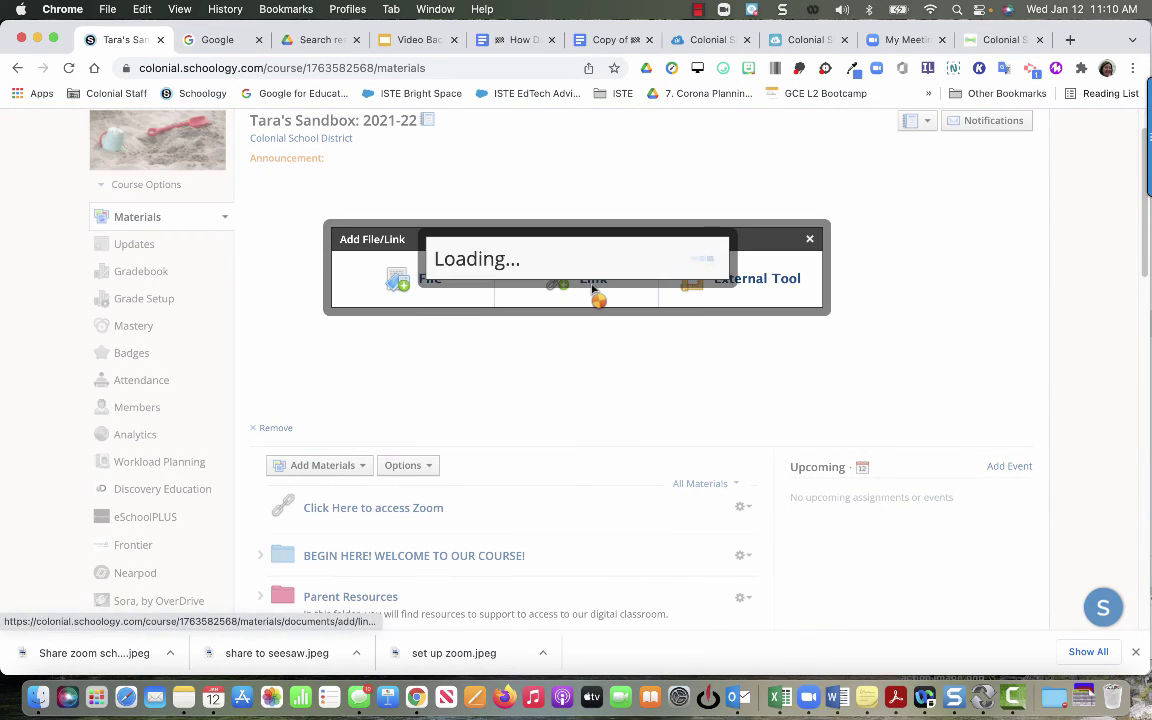
click(524, 246)
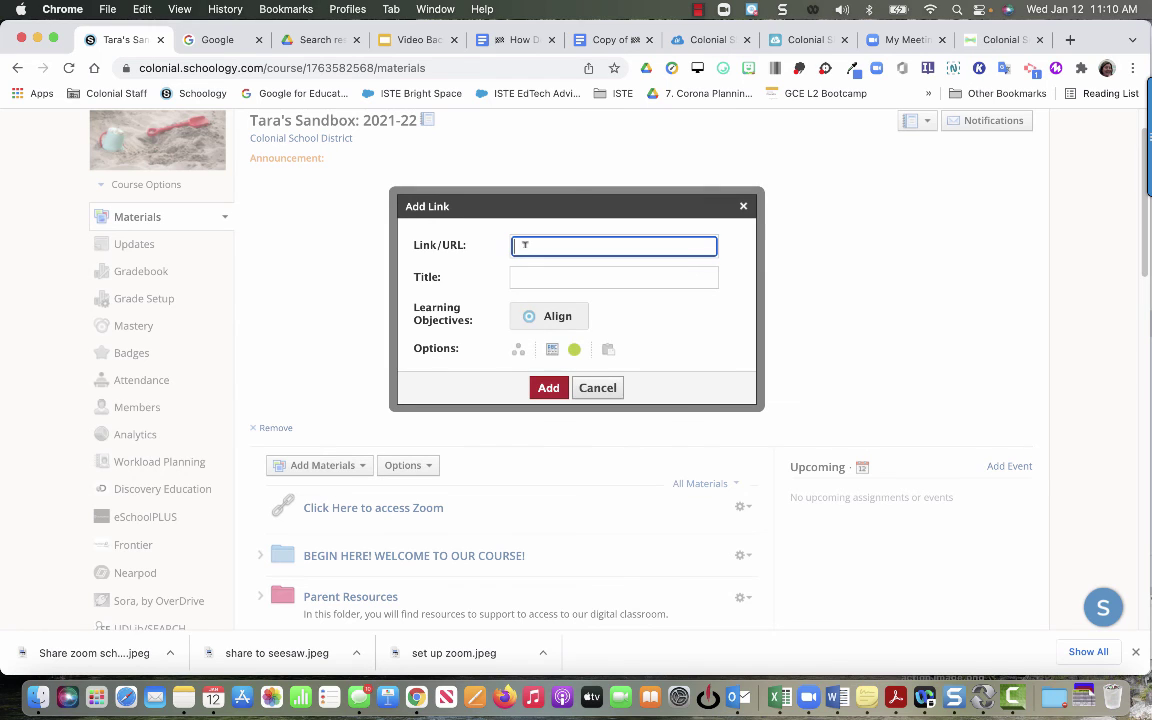
right_click(525, 250)
click(550, 362)
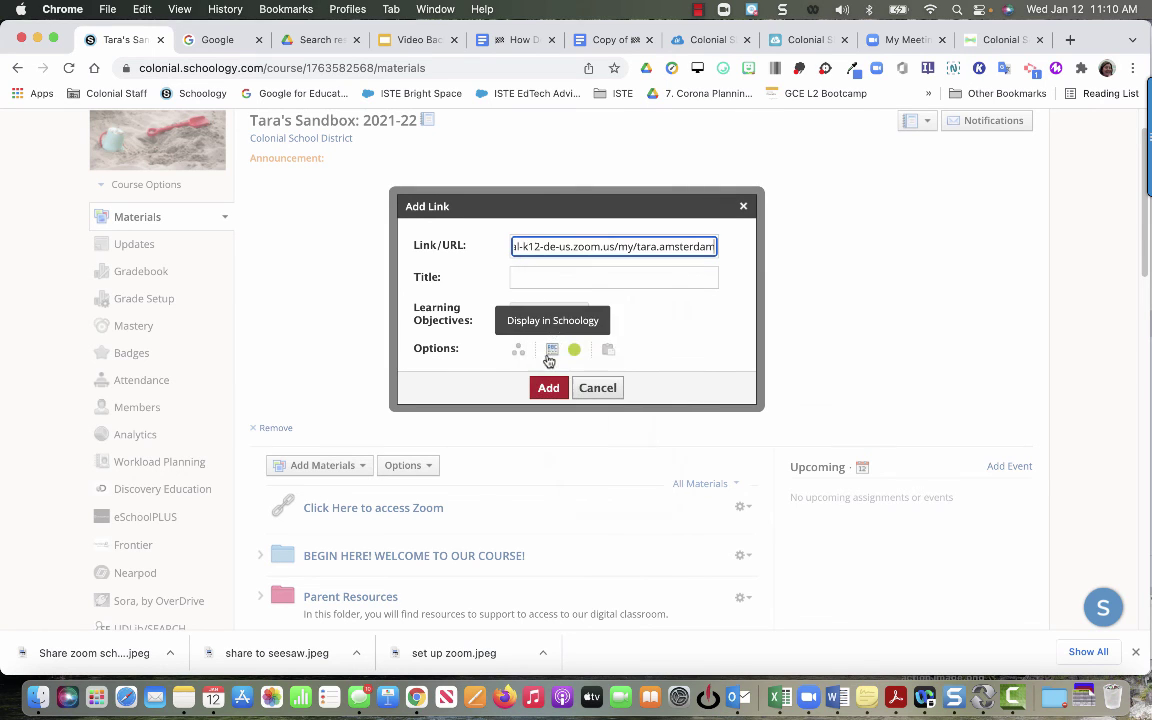
Title the Personal Room link "Click Here to access Zoom" and add it to the course materials.
click(542, 277)
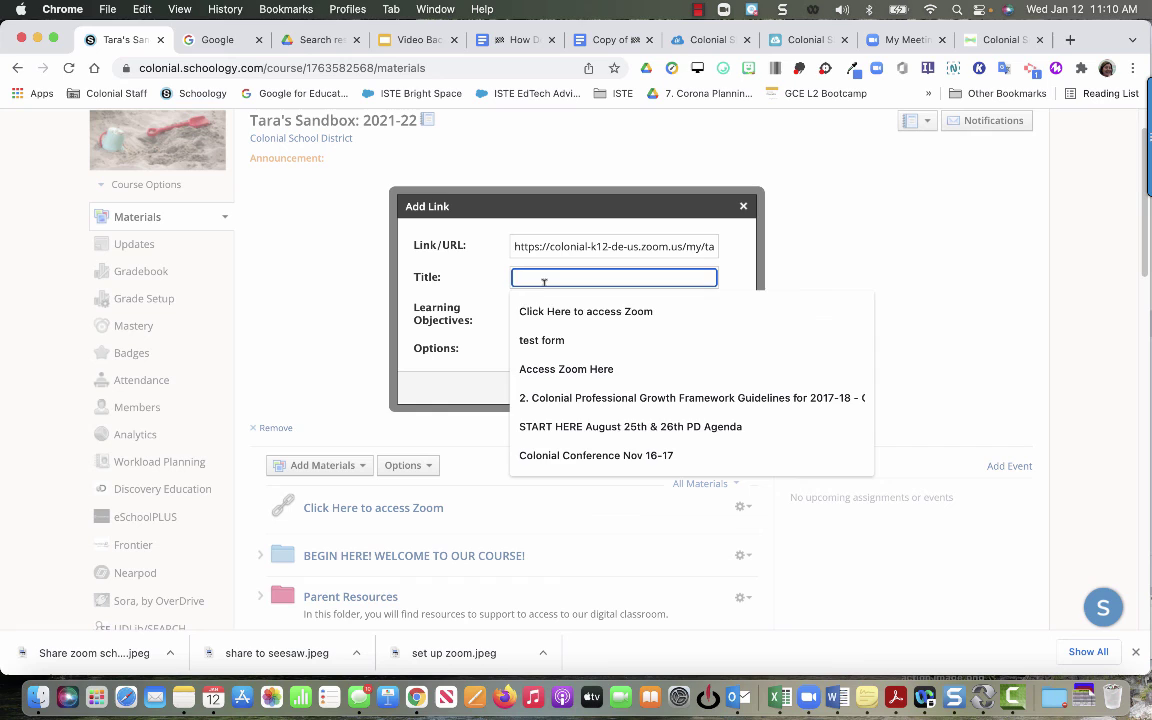
click(540, 311)
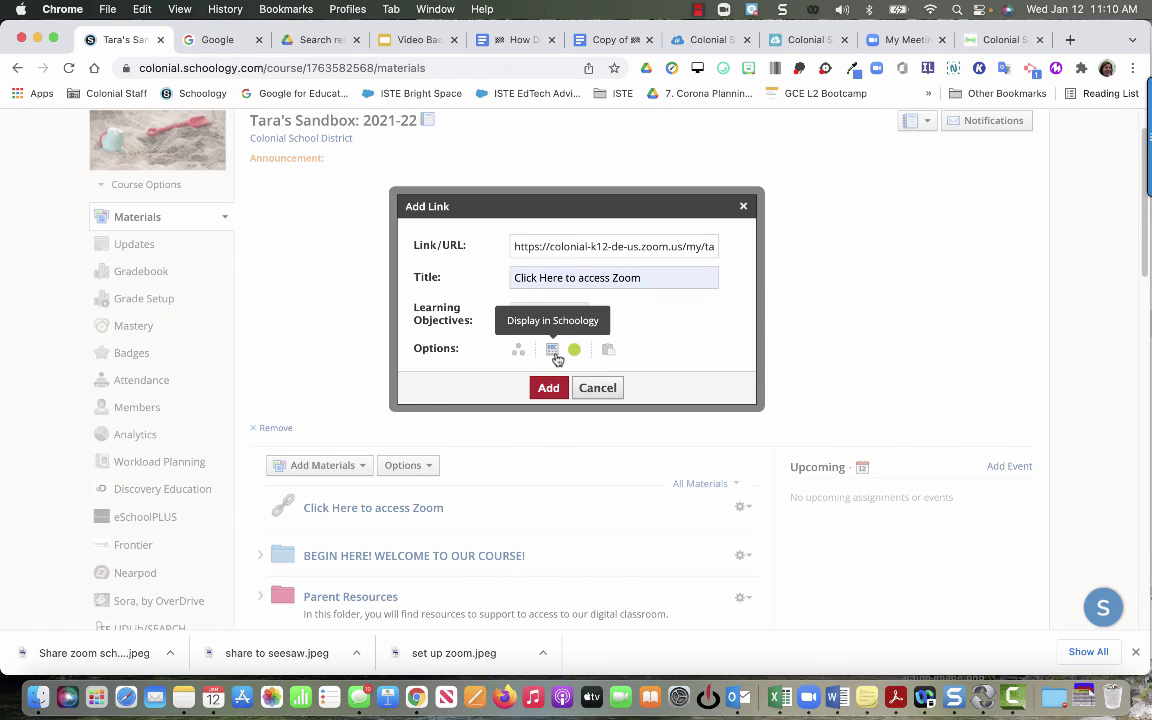
click(552, 388)
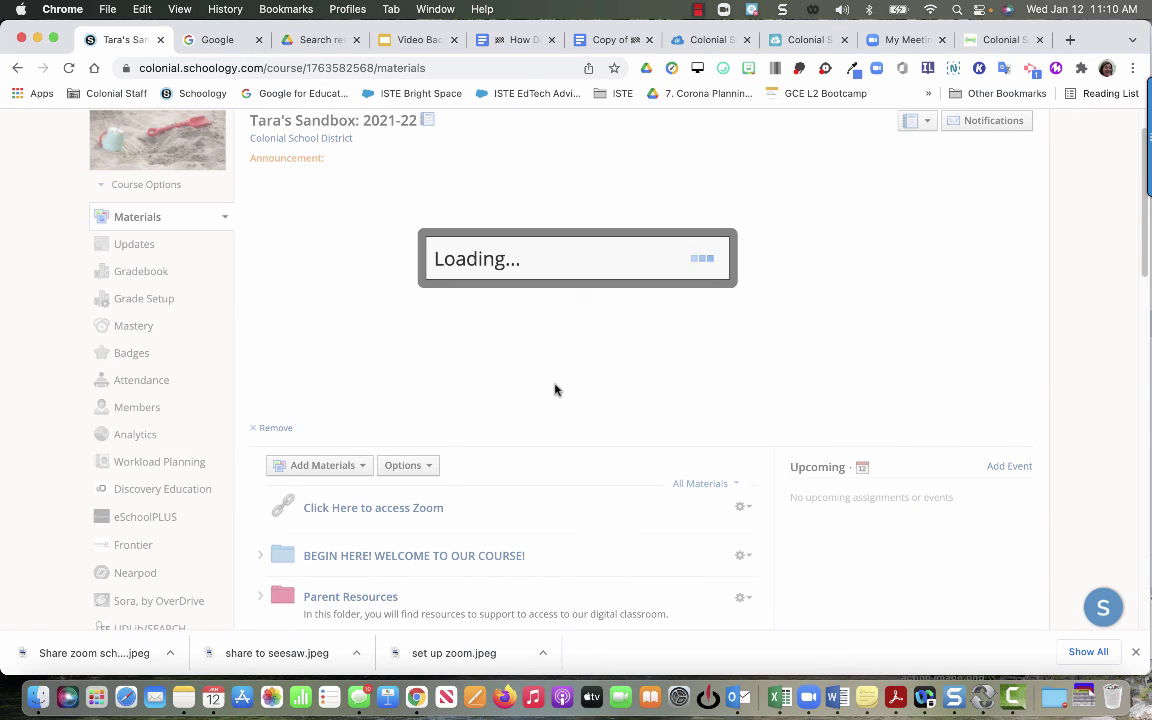